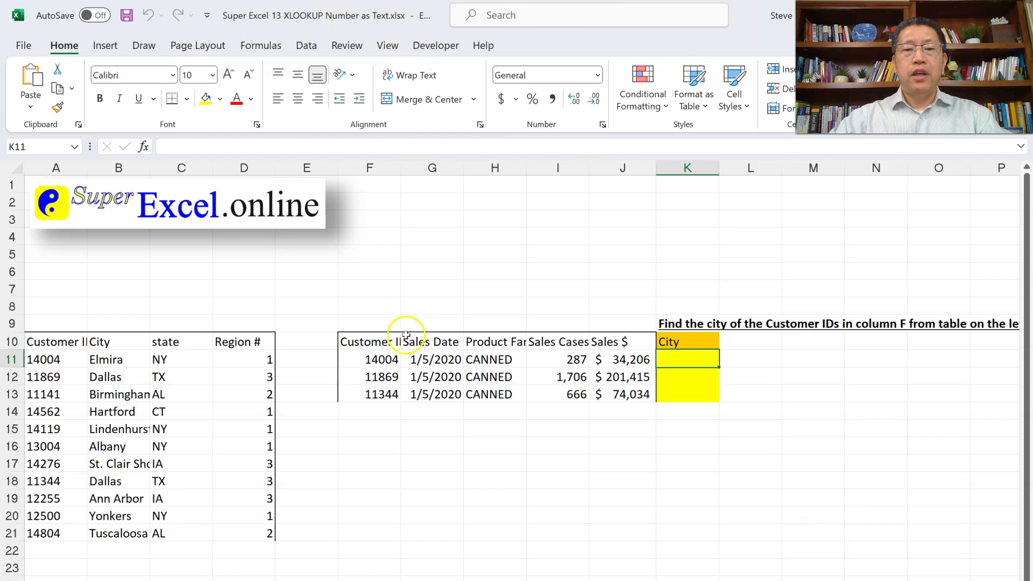
# - Compare customer ID in F11 with A11 and its matching city Elmira in B11
pyautogui.click(381, 359)
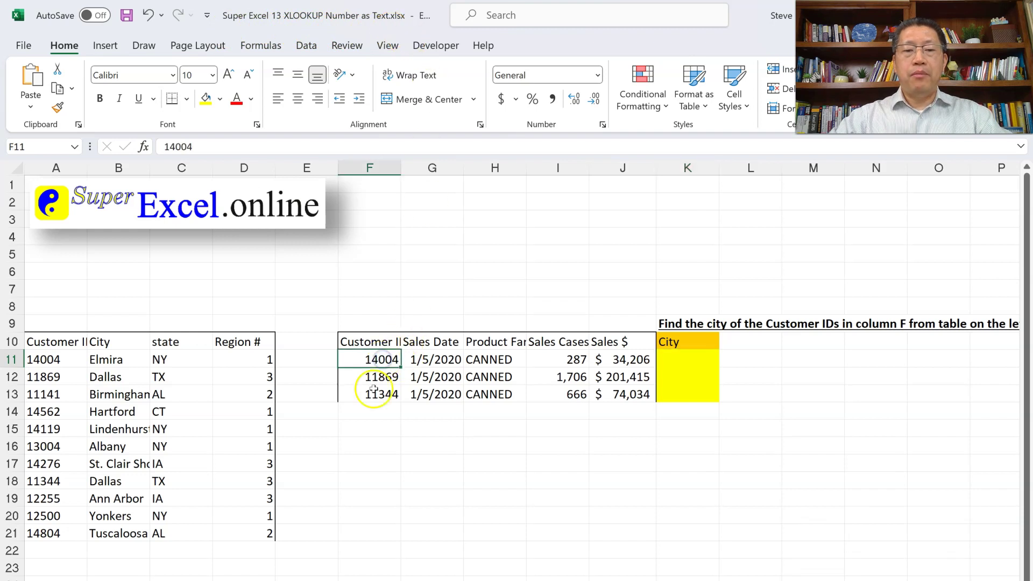
pyautogui.click(681, 358)
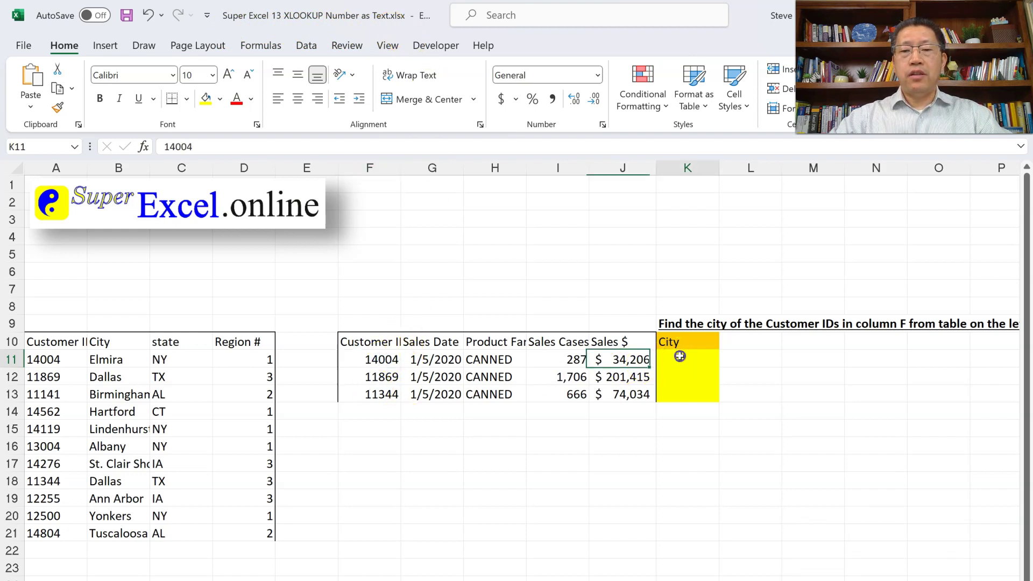
pyautogui.click(371, 361)
pyautogui.click(48, 360)
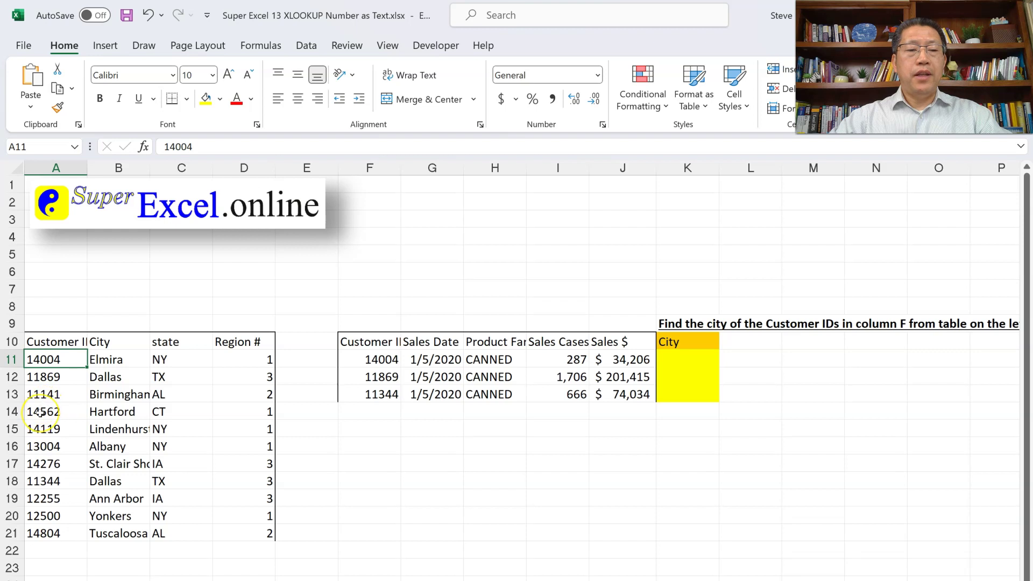
pyautogui.click(108, 360)
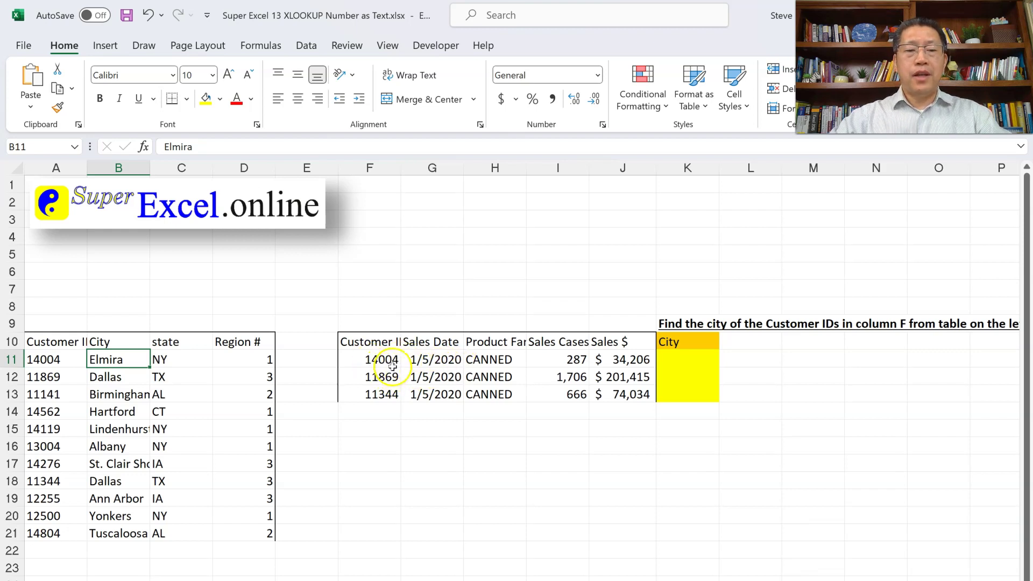
# - Enter =XLOOKUP(F11,$A$11:$A$21,$B$11:$B$21) in K11, which returns #N/A
pyautogui.click(685, 363)
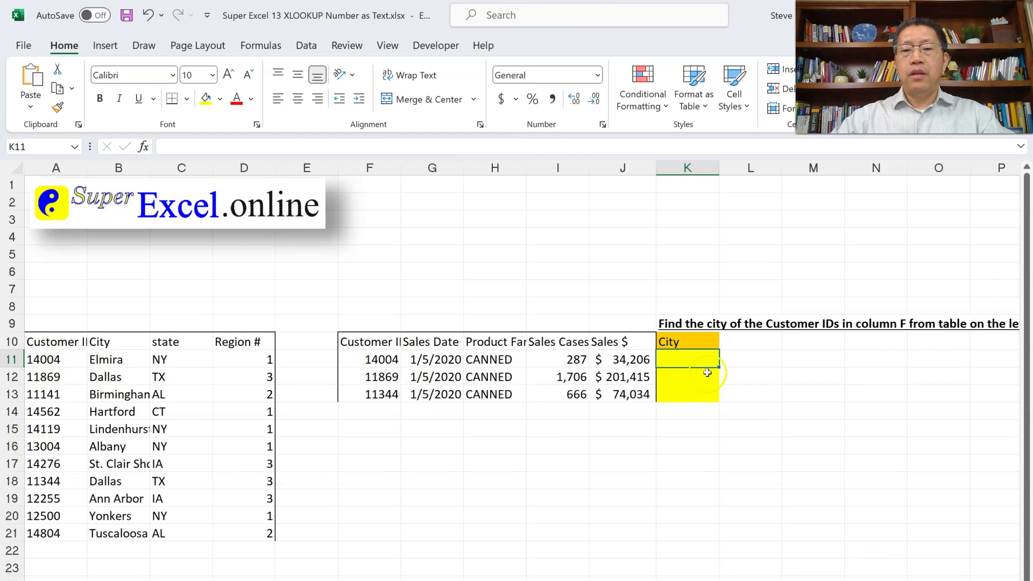
pyautogui.write('=')
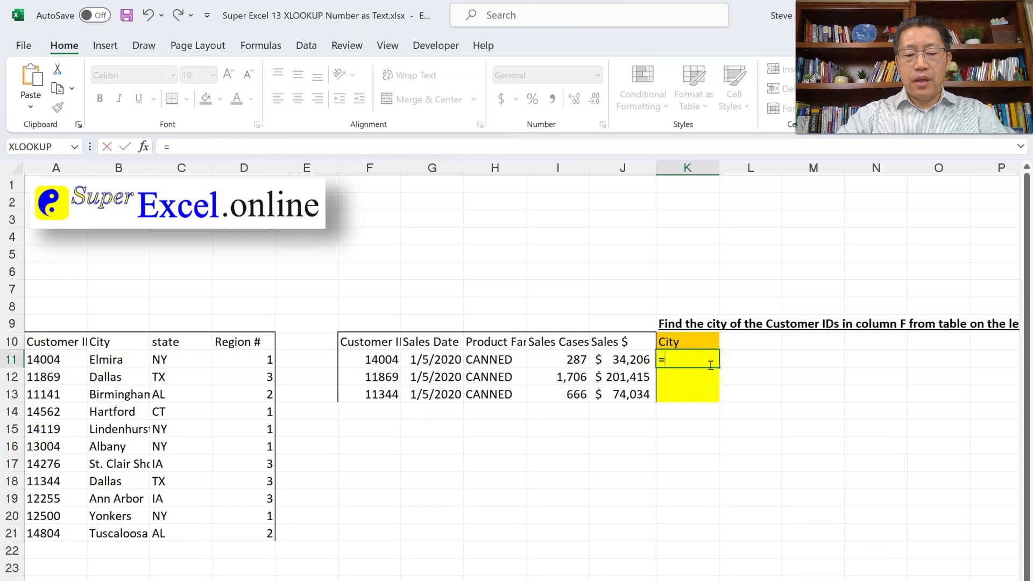
pyautogui.write('xl')
pyautogui.press('Tab')
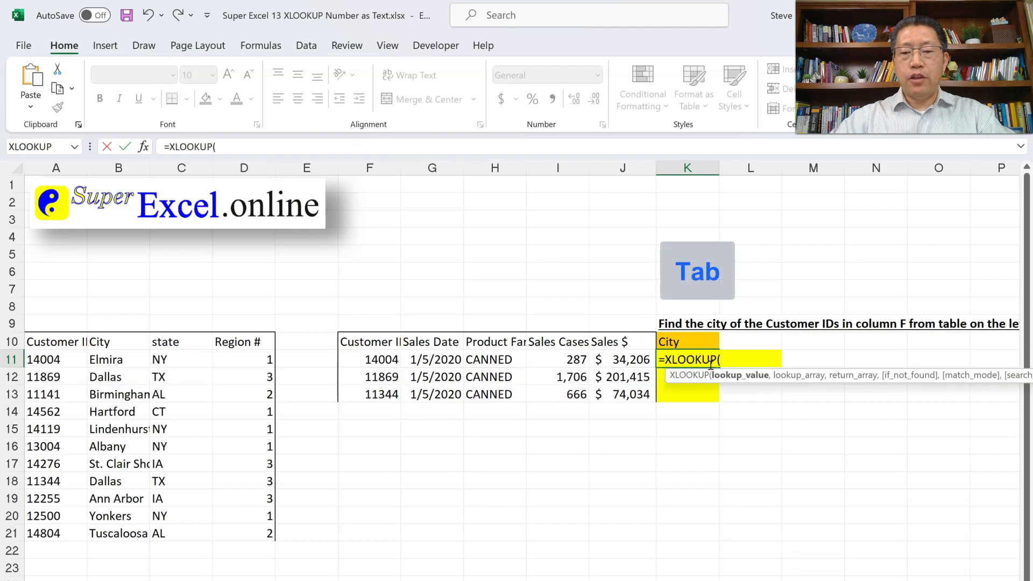
pyautogui.press('Left')
pyautogui.press('Left')
pyautogui.press('Left')
pyautogui.press('Left')
pyautogui.press('Left')
pyautogui.press('Left')
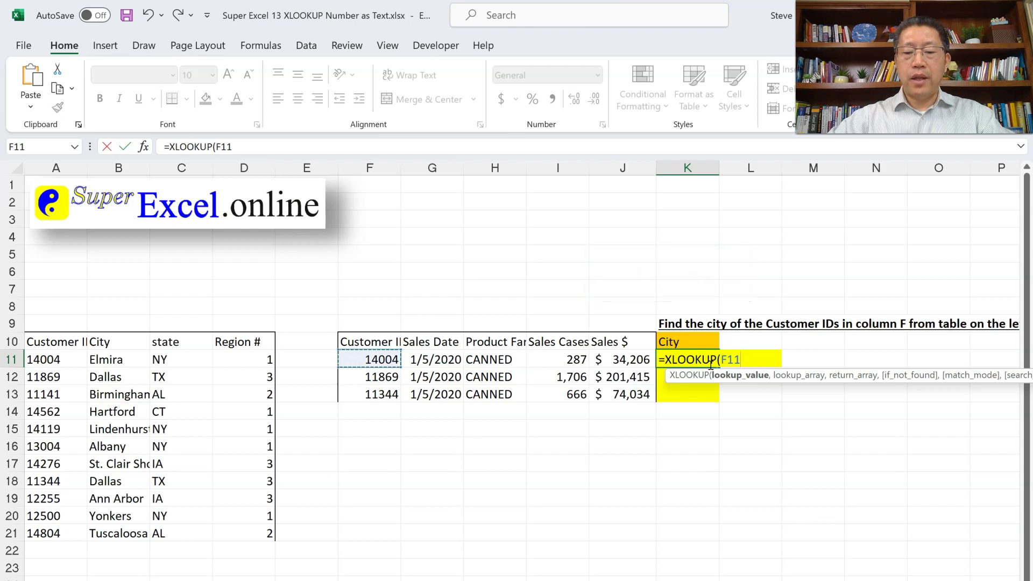
pyautogui.write(',')
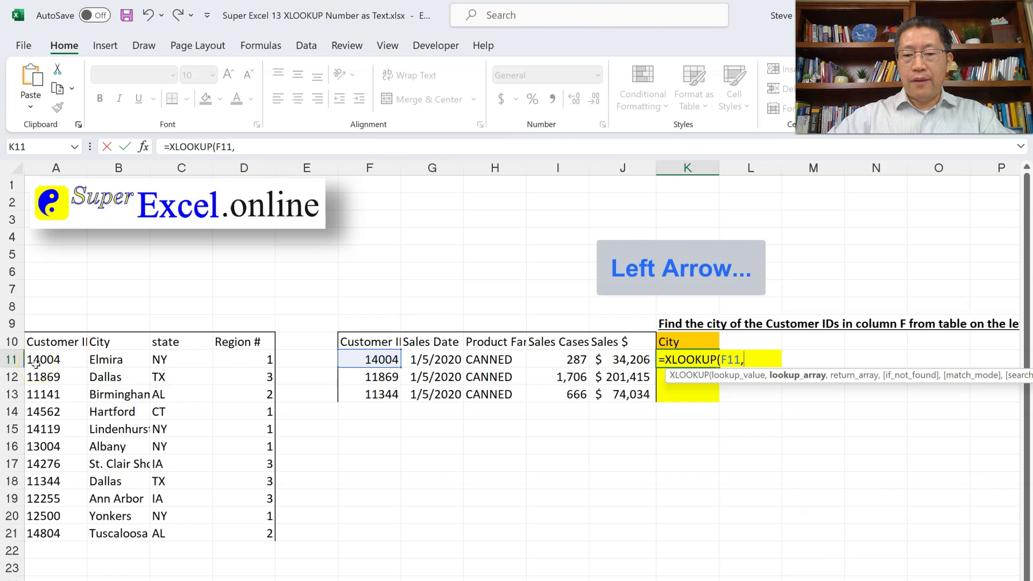
pyautogui.press('Left')
pyautogui.press('Left')
pyautogui.press('Left')
pyautogui.press('Left')
pyautogui.press('Left')
pyautogui.press('Left')
pyautogui.press('Left')
pyautogui.press('Left')
pyautogui.press('Left')
pyautogui.hotkey('ctrl', 'shift', 'Down')
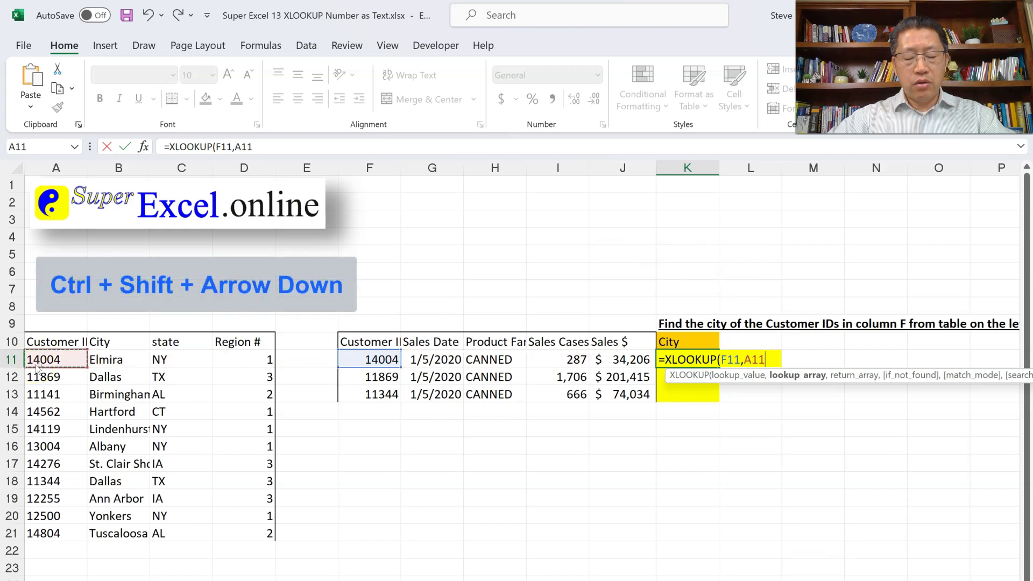
pyautogui.press('F4')
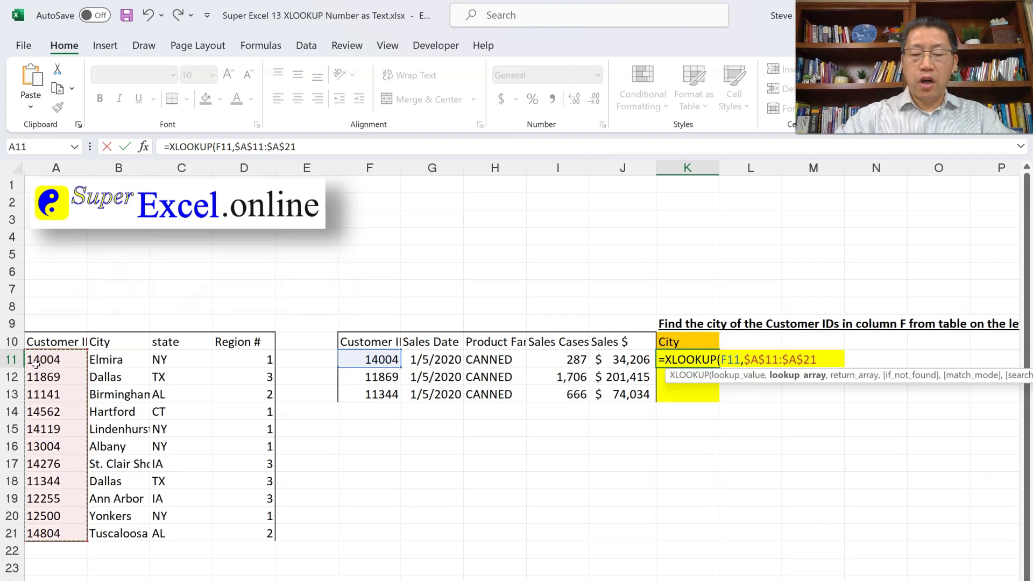
pyautogui.write(',')
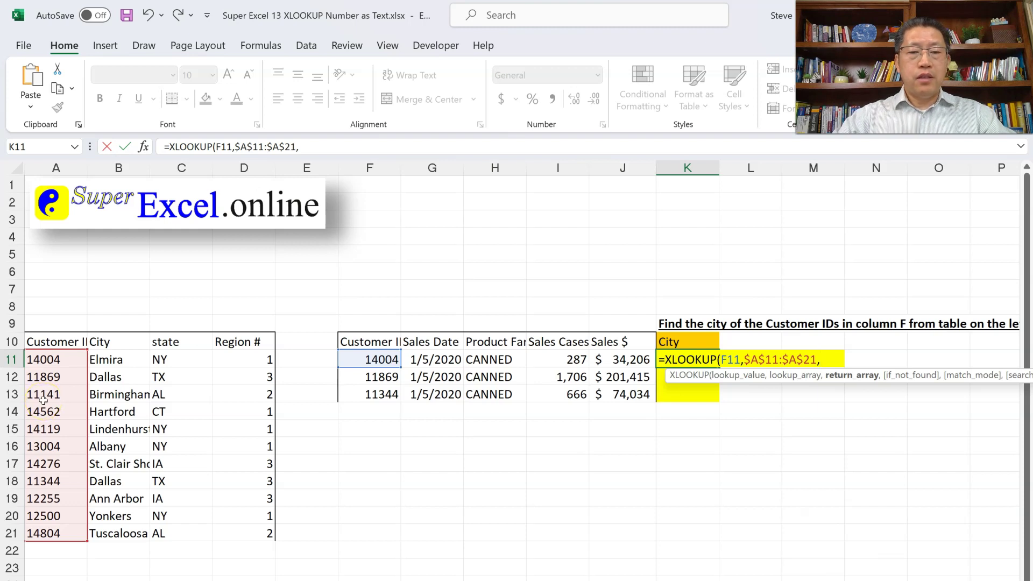
pyautogui.press('Left')
pyautogui.press('Left')
pyautogui.press('Left')
pyautogui.press('Left')
pyautogui.press('Left')
pyautogui.press('Left')
pyautogui.press('Left')
pyautogui.press('Left')
pyautogui.press('Left')
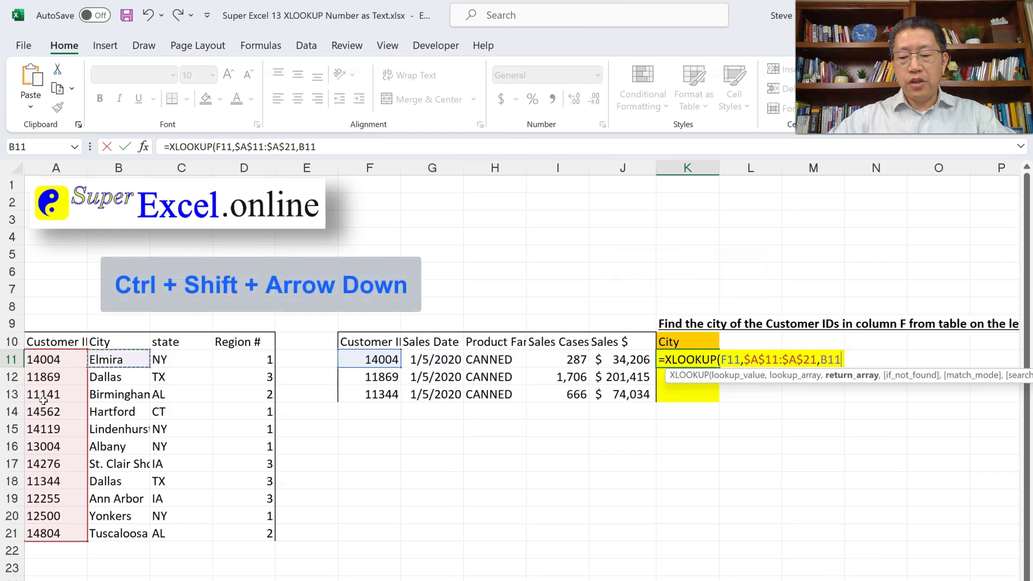
pyautogui.hotkey('ctrl', 'shift', 'Down')
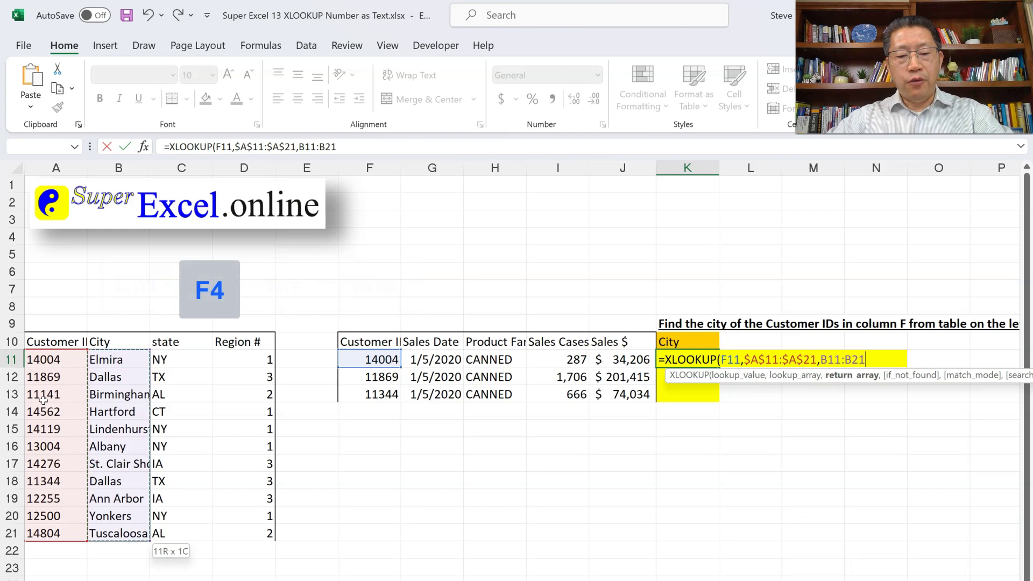
pyautogui.press('F4')
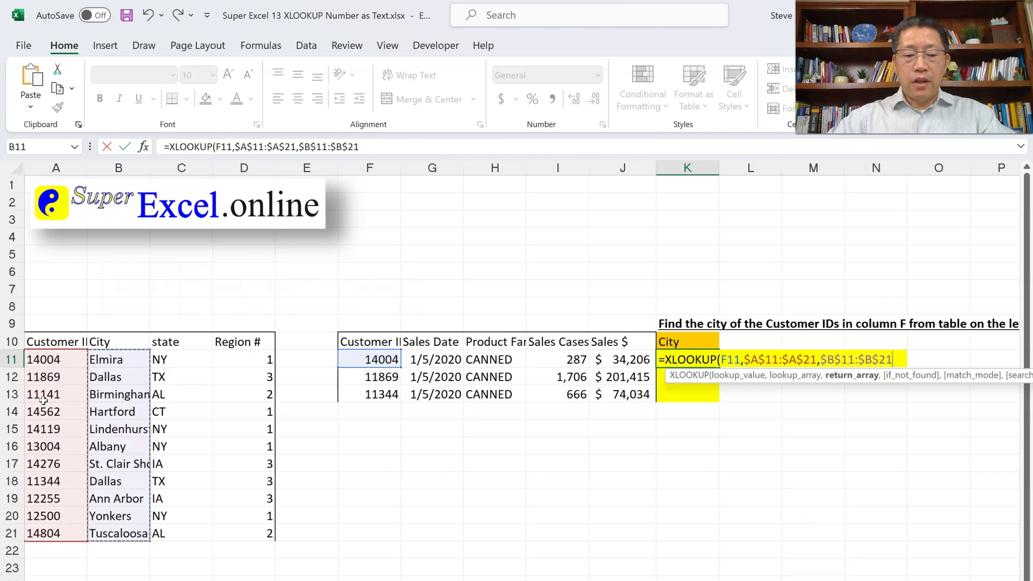
pyautogui.write(')')
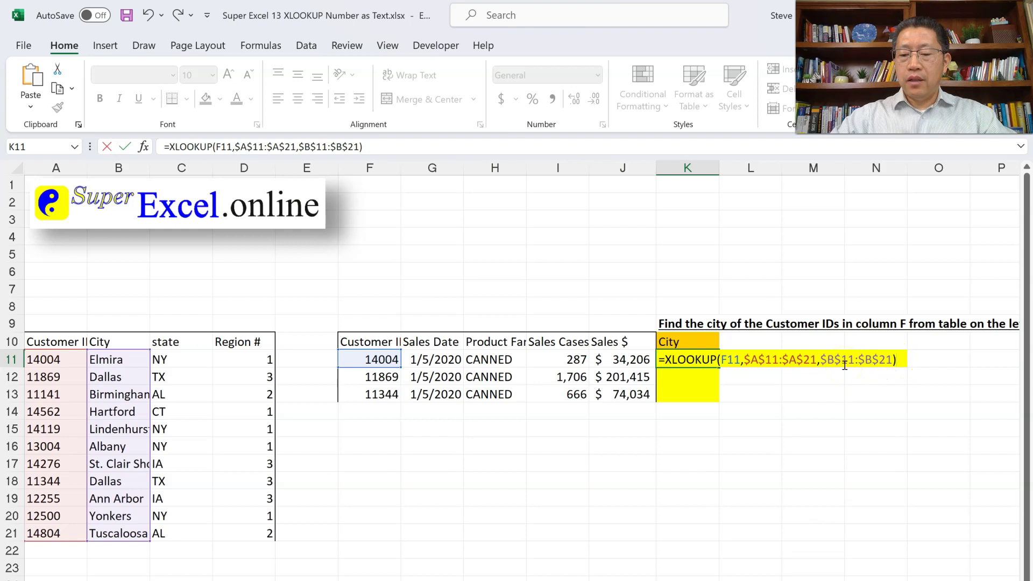
pyautogui.press('Return')
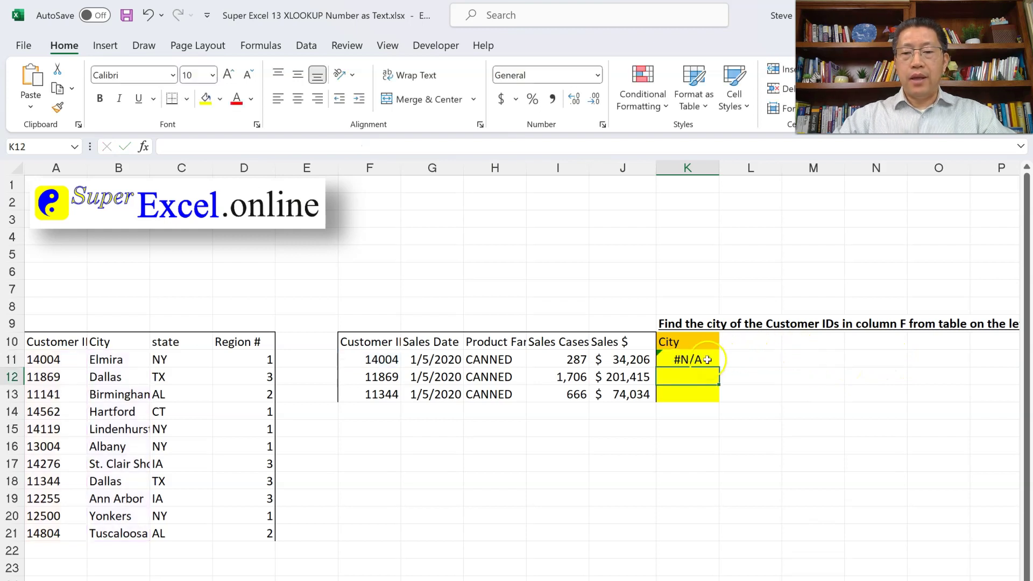
pyautogui.click(707, 361)
pyautogui.moveTo(717, 369); pyautogui.dragTo(716, 401)
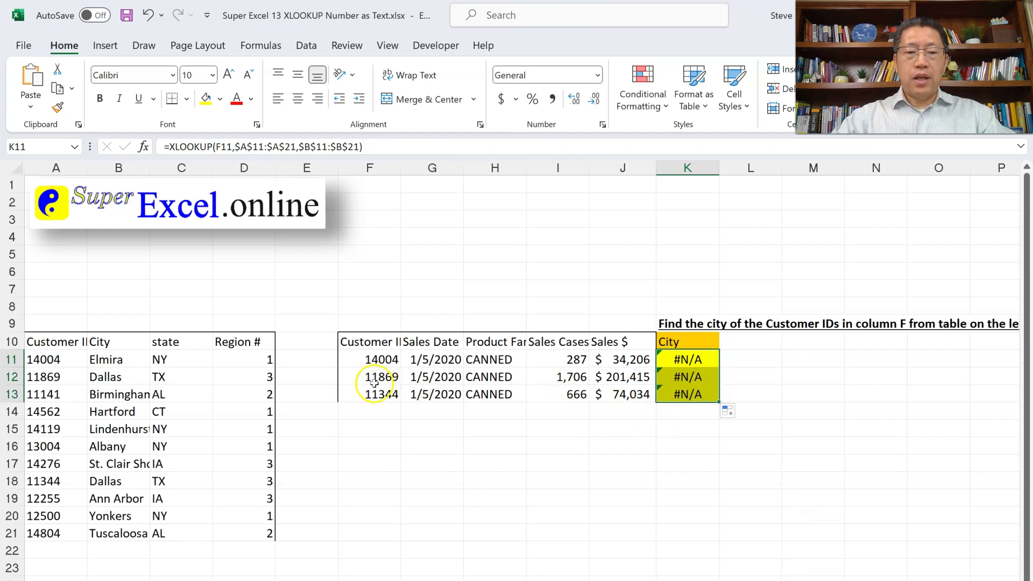
pyautogui.click(380, 359)
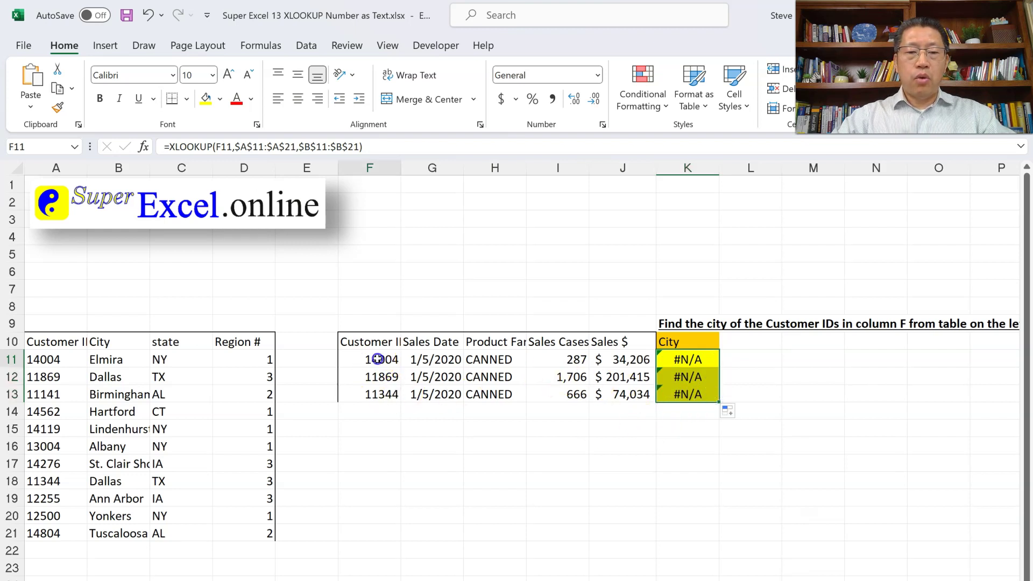
pyautogui.click(77, 360)
pyautogui.click(355, 376)
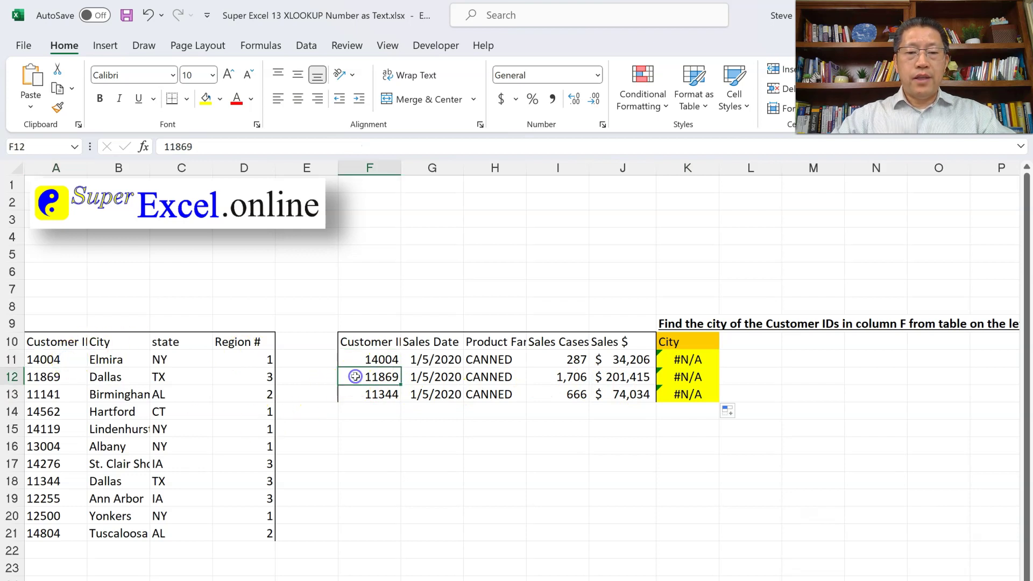
pyautogui.click(49, 377)
pyautogui.click(369, 395)
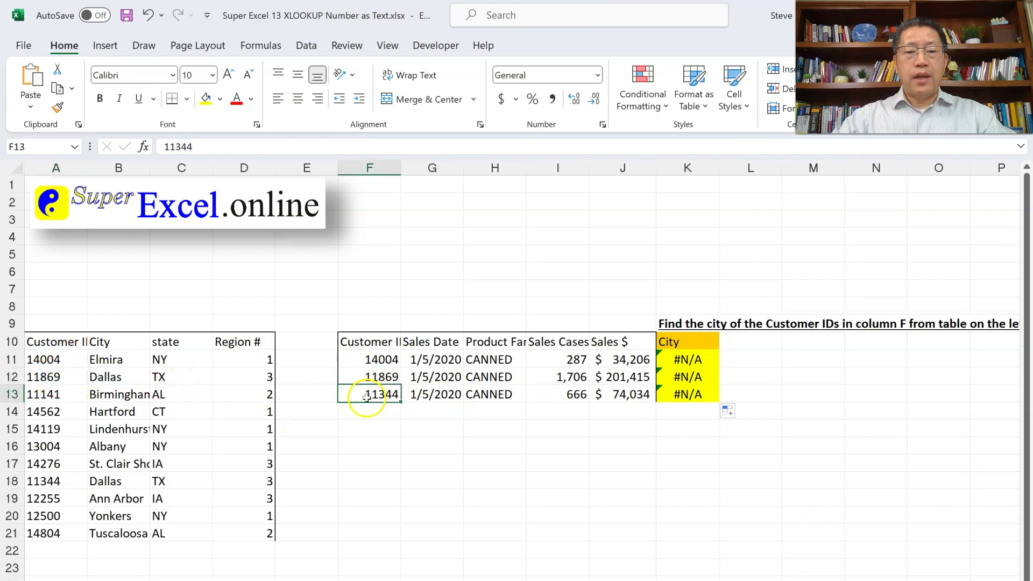
pyautogui.click(50, 481)
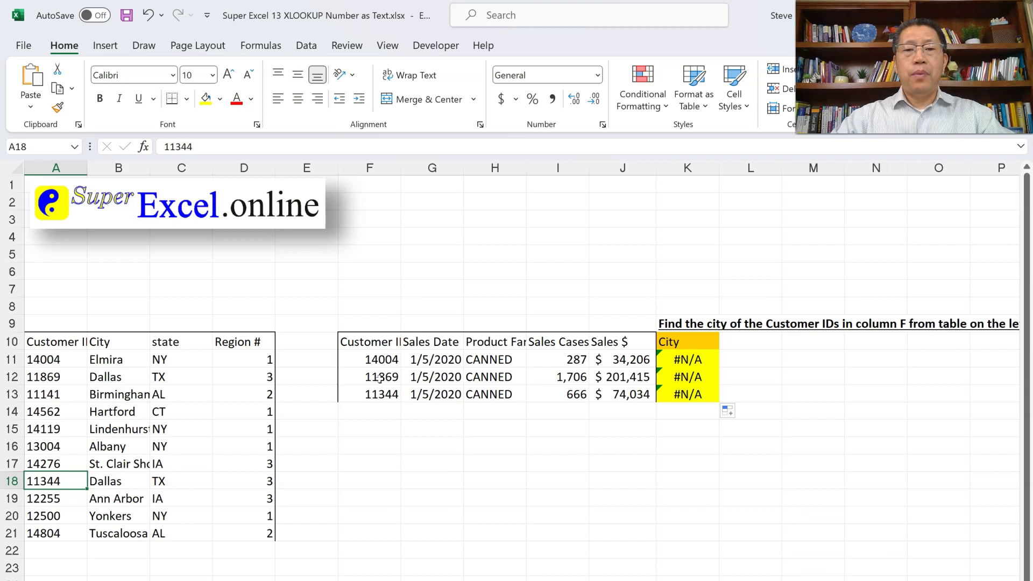
pyautogui.moveTo(378, 358); pyautogui.dragTo(376, 393)
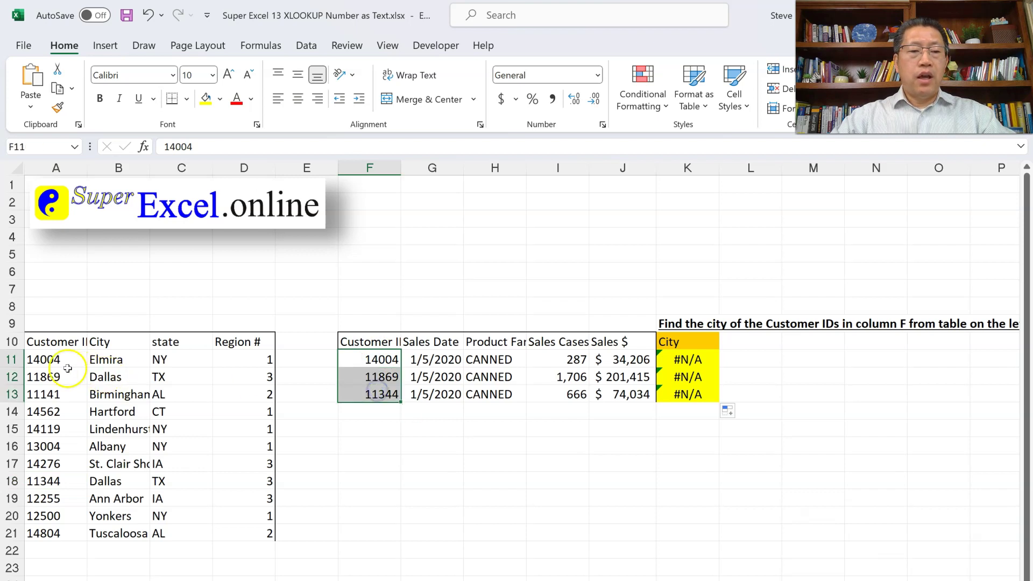
pyautogui.moveTo(45, 360)
pyautogui.mouseDown()
pyautogui.moveTo(54, 467)
pyautogui.moveTo(44, 533)
pyautogui.mouseUp()
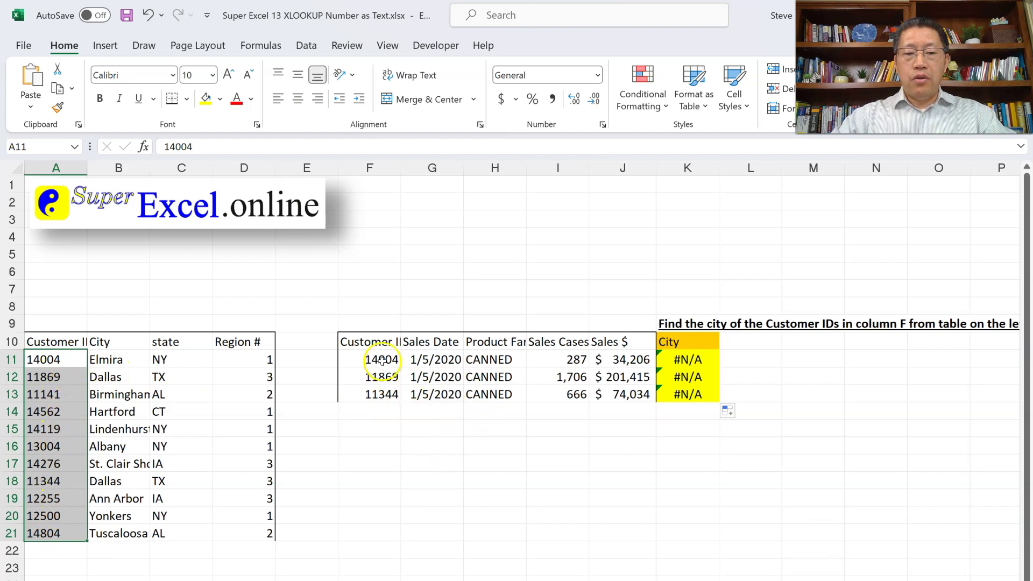
pyautogui.moveTo(379, 359); pyautogui.dragTo(380, 396)
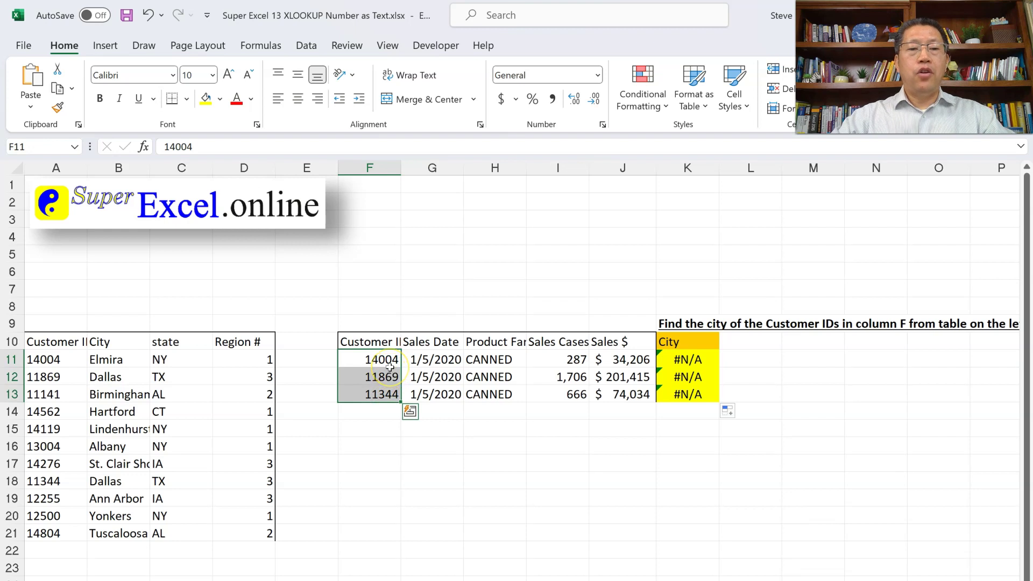
pyautogui.click(383, 290)
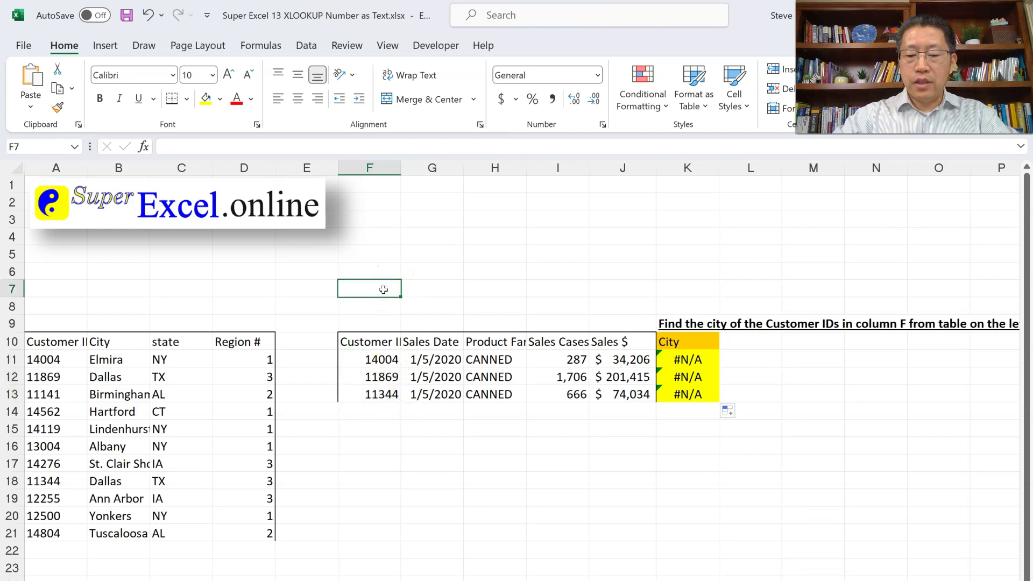
pyautogui.write('=isnum')
# - Enter =ISNUMBER(F11) in F7, confirming the order ID is a number
pyautogui.press('Tab')
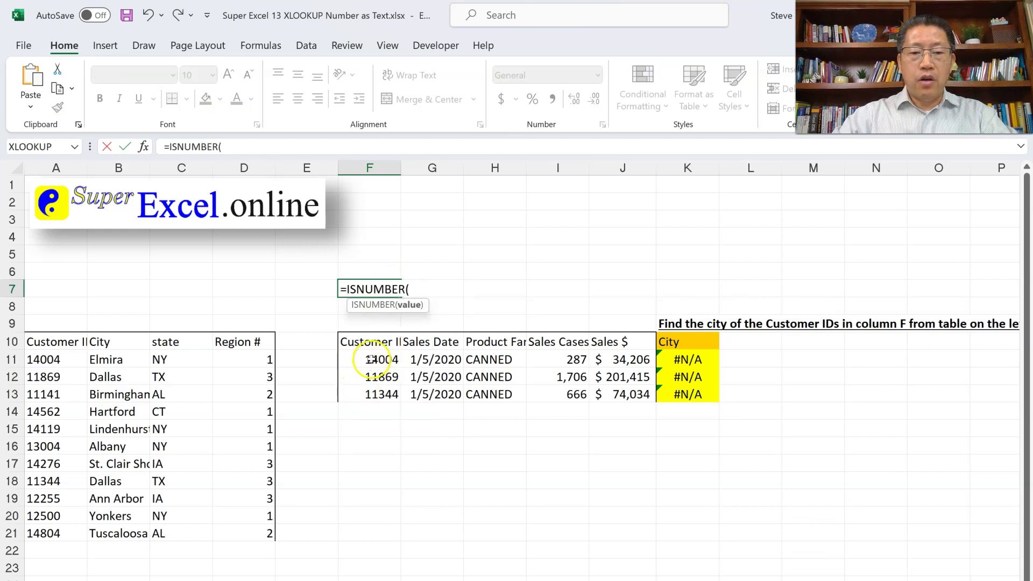
pyautogui.click(371, 359)
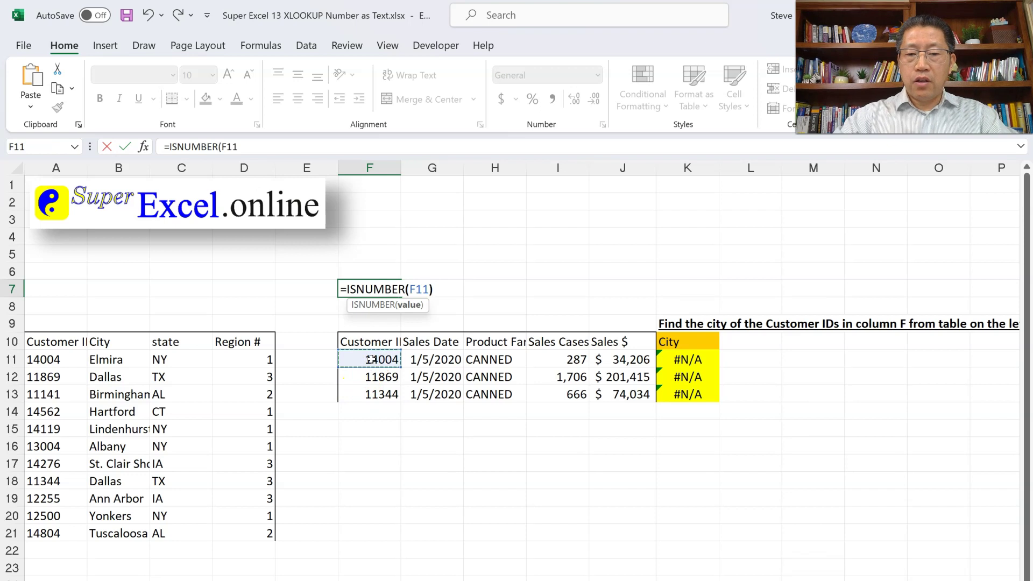
pyautogui.write(')')
pyautogui.press('Return')
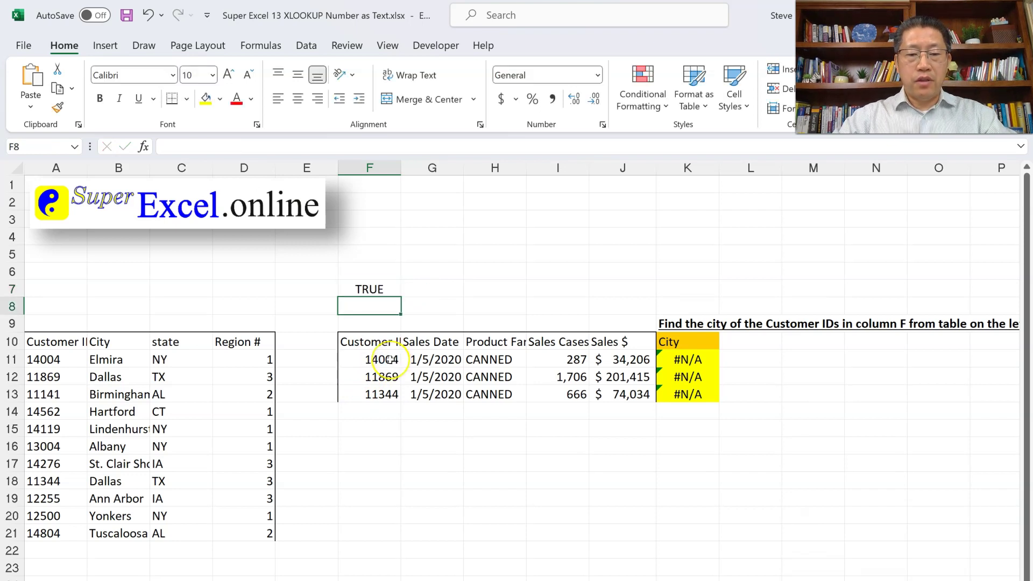
# - Enter =ISTEXT(A11) in A7, then select the customer and order ID ranges
pyautogui.click(78, 293)
pyautogui.write('=iste')
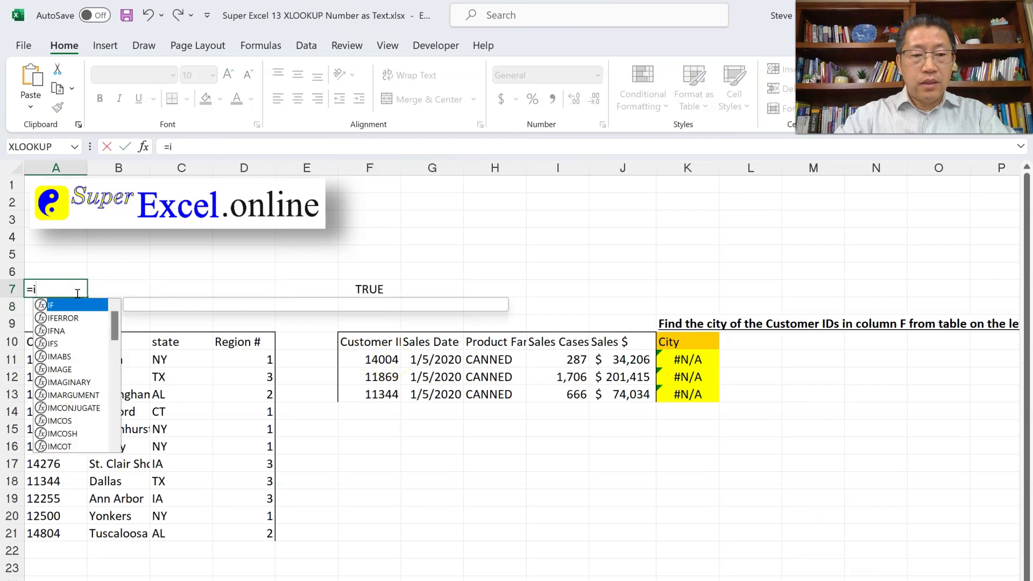
pyautogui.press('Tab')
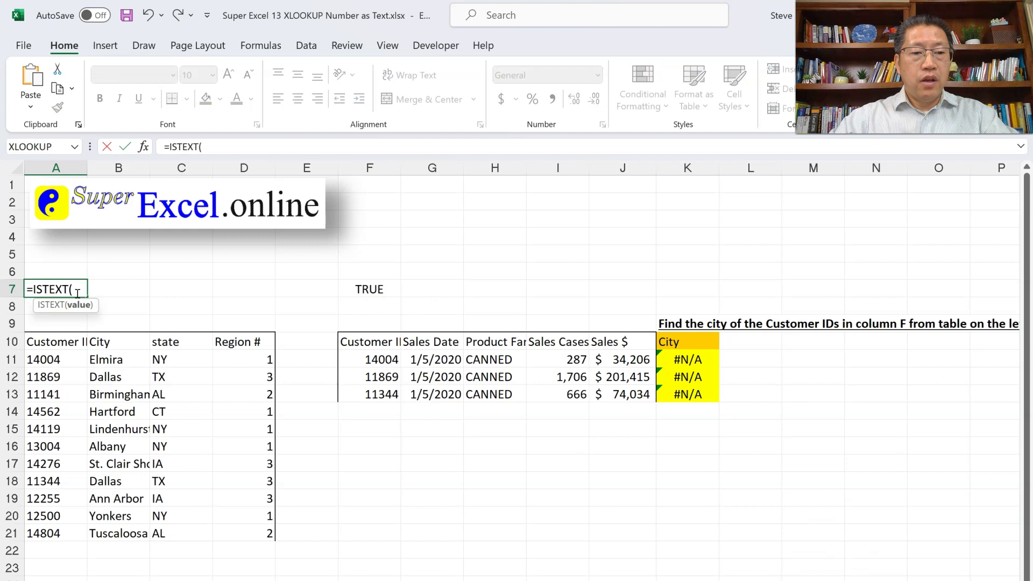
pyautogui.click(54, 360)
pyautogui.write('A11)')
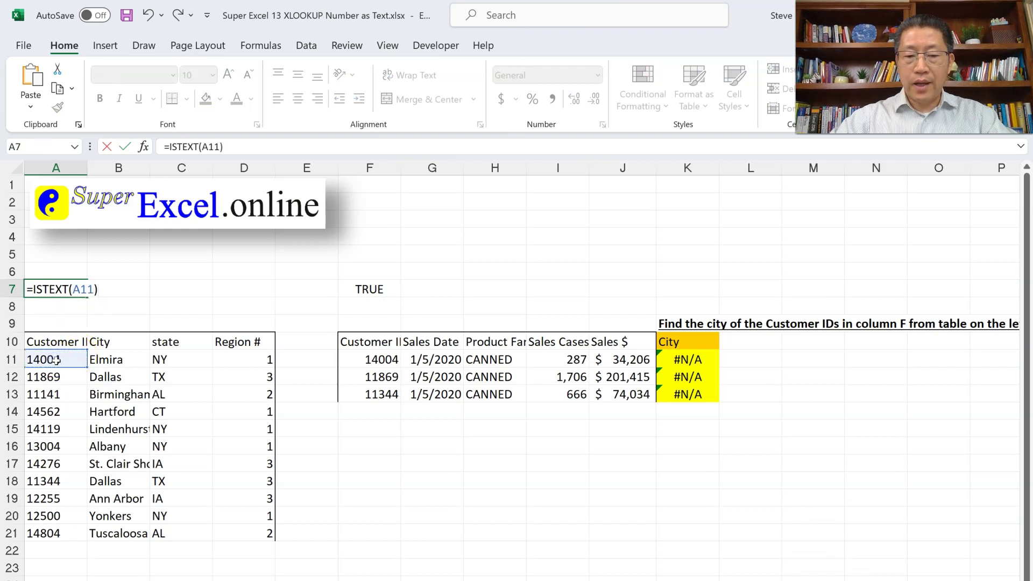
pyautogui.press('Return')
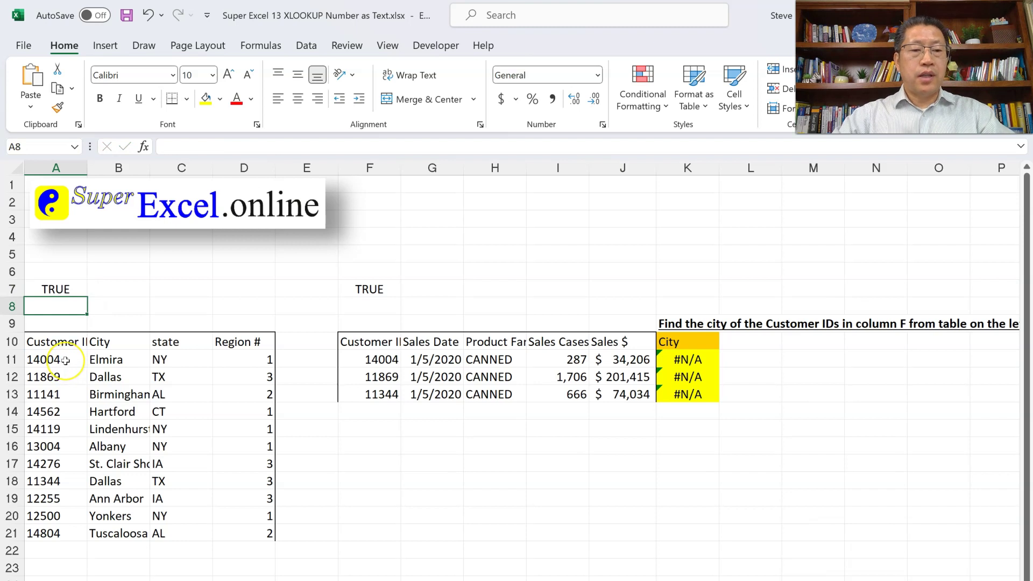
pyautogui.moveTo(55, 359); pyautogui.dragTo(60, 533)
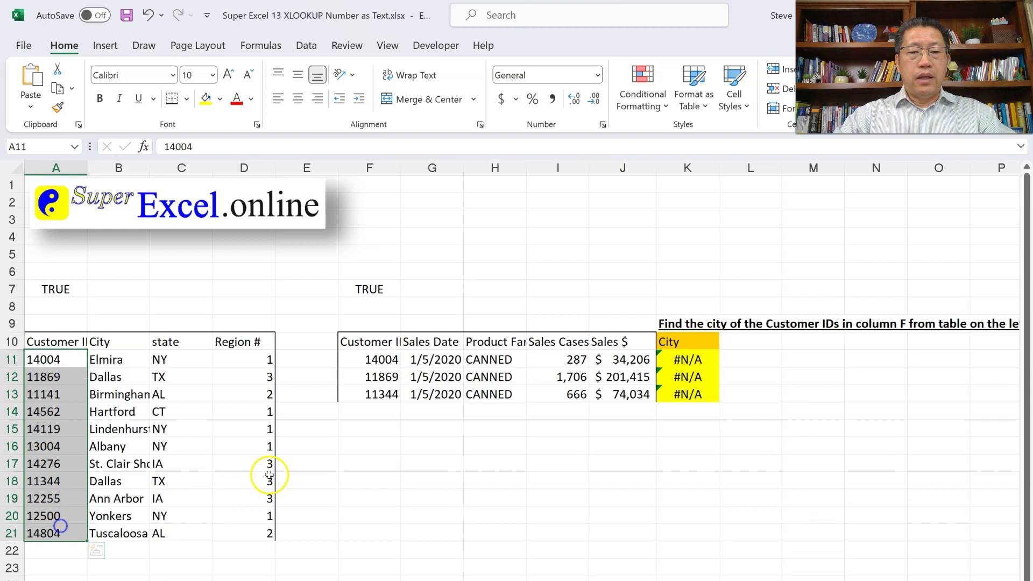
pyautogui.click(368, 359)
pyautogui.moveTo(367, 359); pyautogui.dragTo(369, 394)
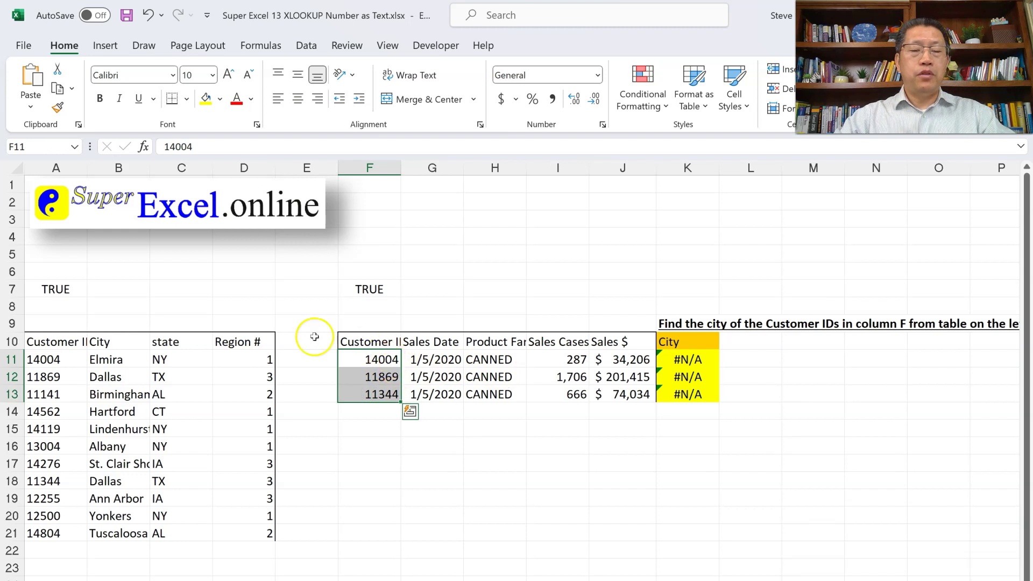
# - Review the orders and customer tables, then edit K11's XLOOKUP formula in-cell
pyautogui.moveTo(368, 341); pyautogui.dragTo(593, 392)
pyautogui.moveTo(56, 341)
pyautogui.mouseDown()
pyautogui.moveTo(255, 515)
pyautogui.moveTo(255, 533)
pyautogui.mouseUp()
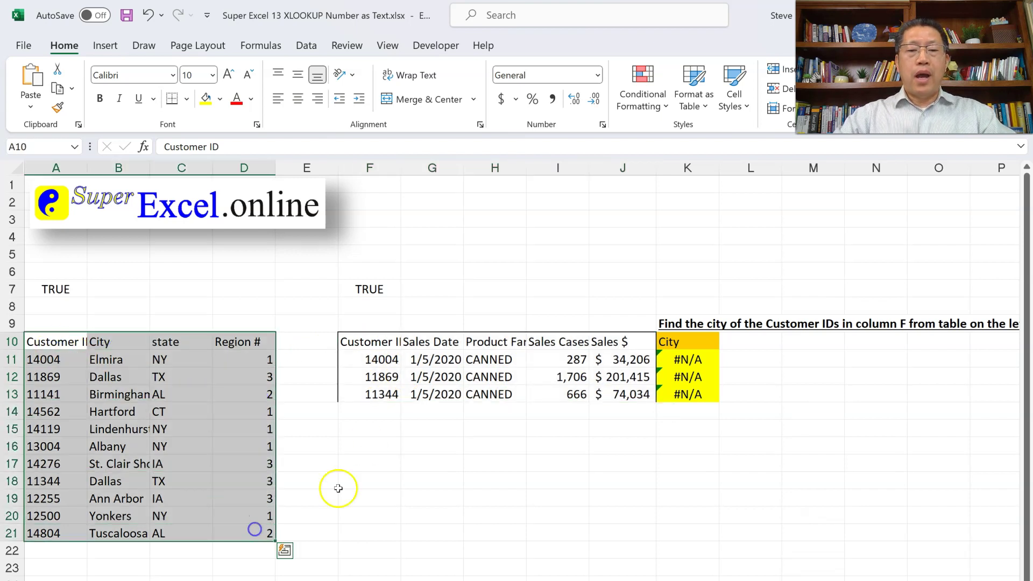
pyautogui.click(44, 360)
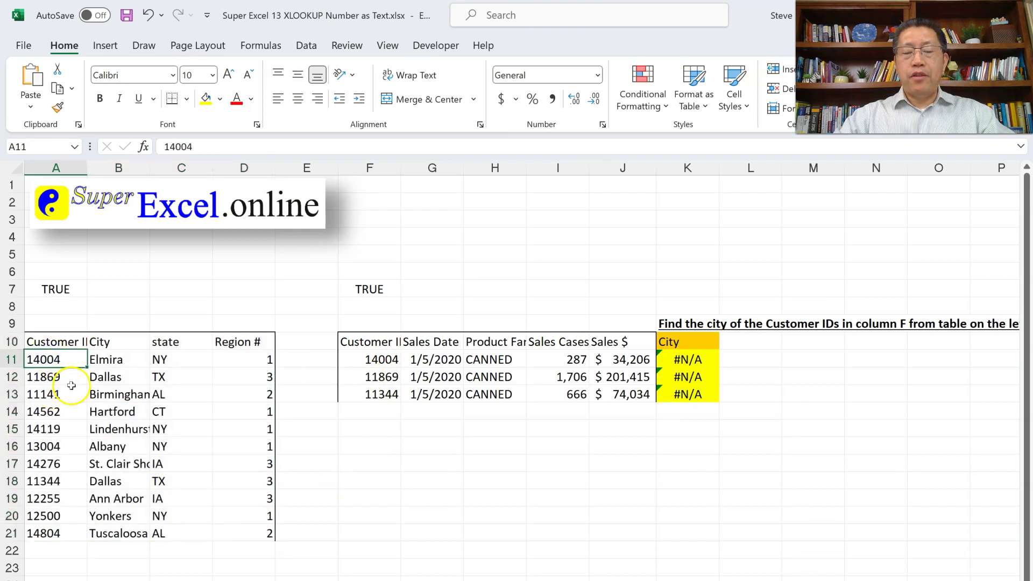
pyautogui.click(696, 359)
pyautogui.doubleClick(695, 361)
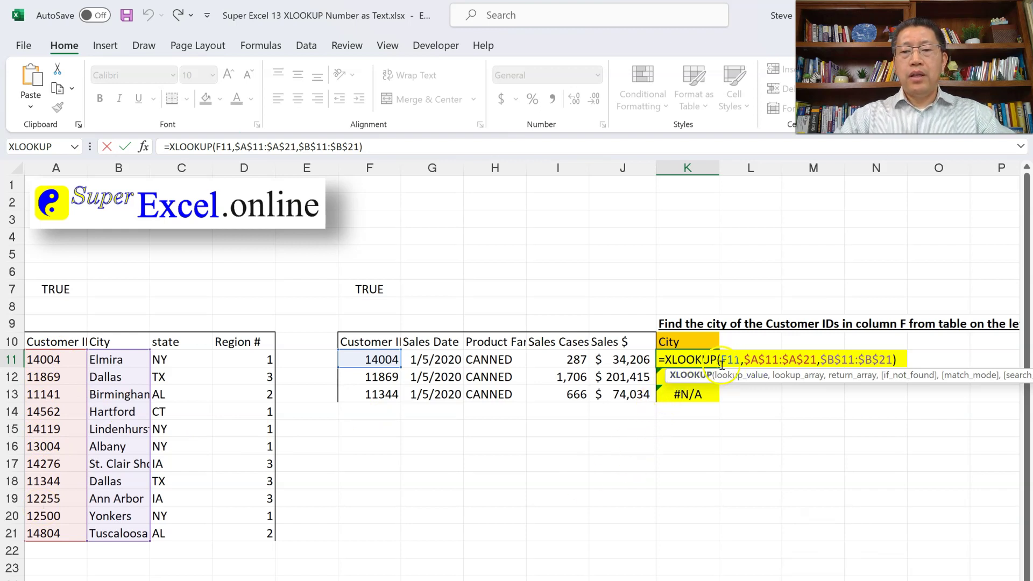
# - Highlight F11 inside the K11 formula, then exit editing without changes
pyautogui.moveTo(718, 360); pyautogui.dragTo(736, 359)
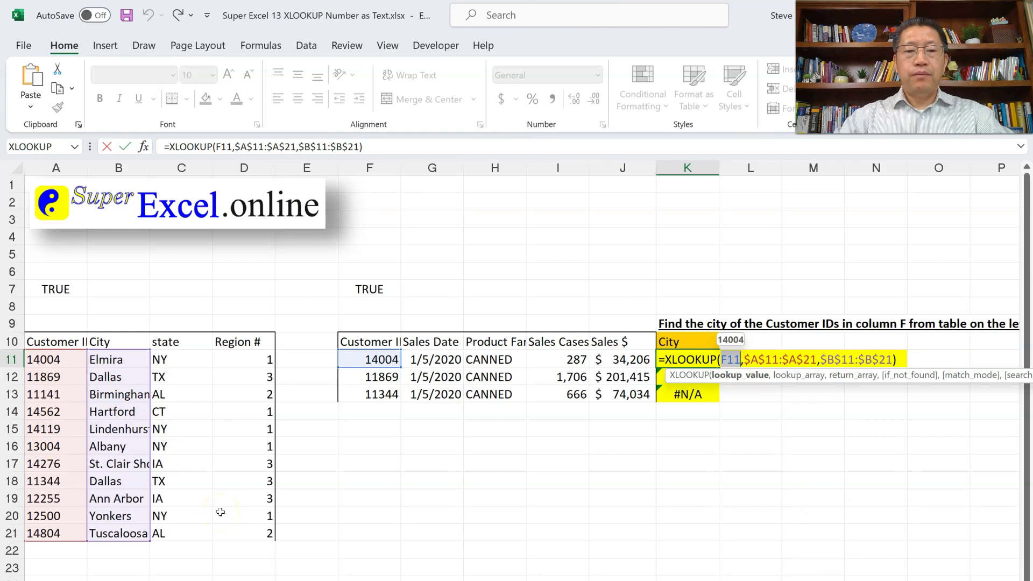
pyautogui.press('Escape')
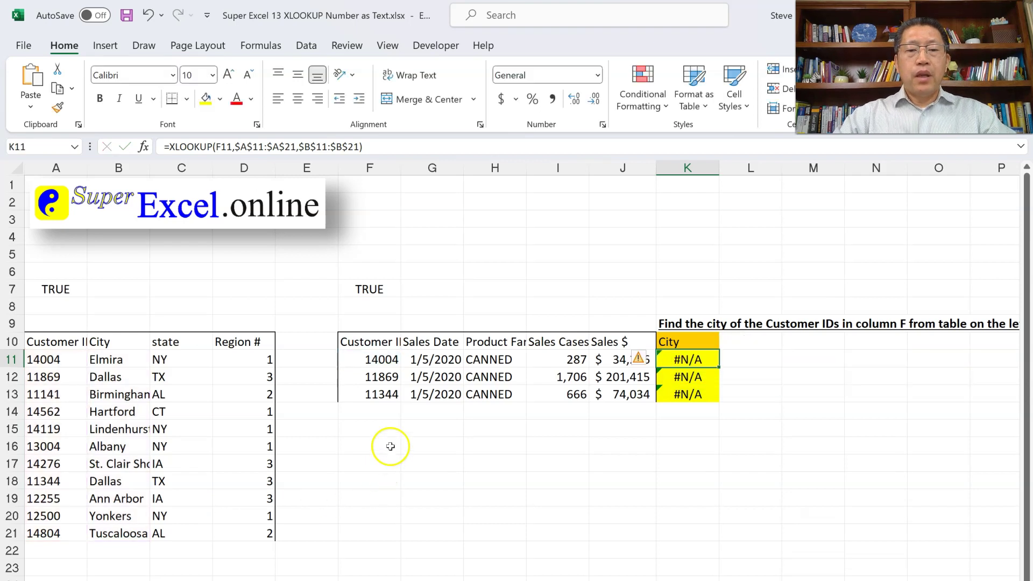
pyautogui.click(391, 451)
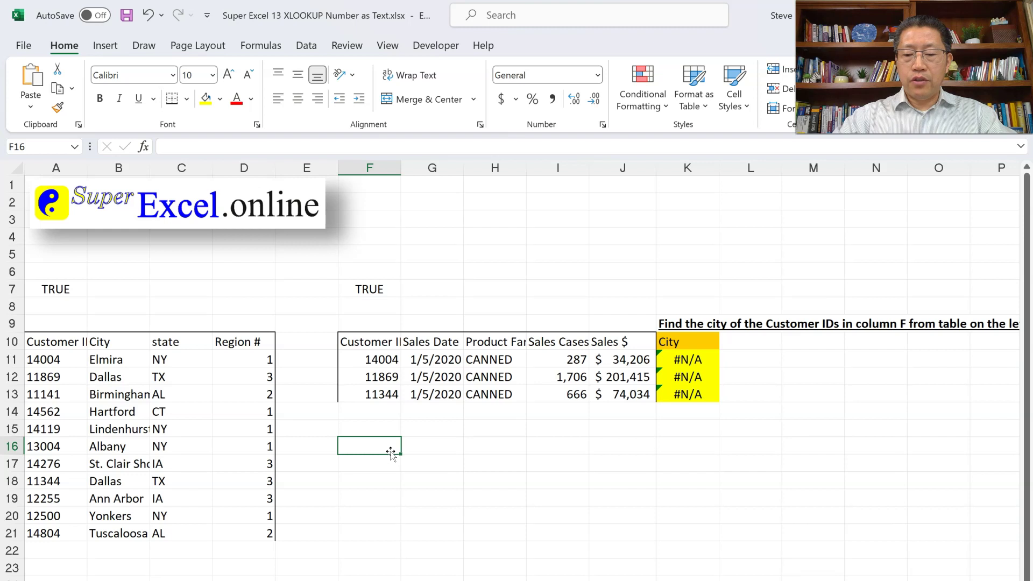
pyautogui.write('=')
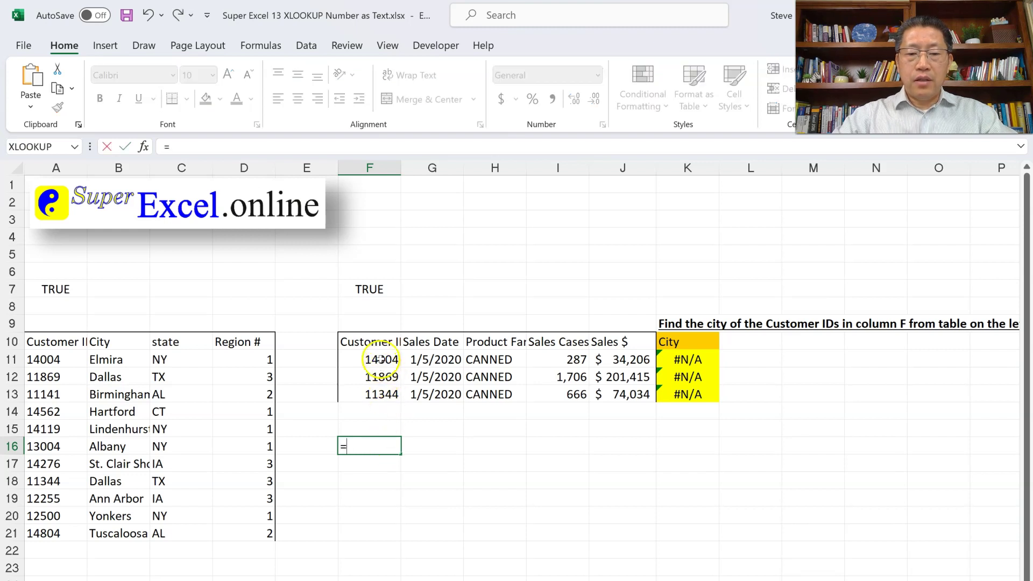
pyautogui.click(380, 360)
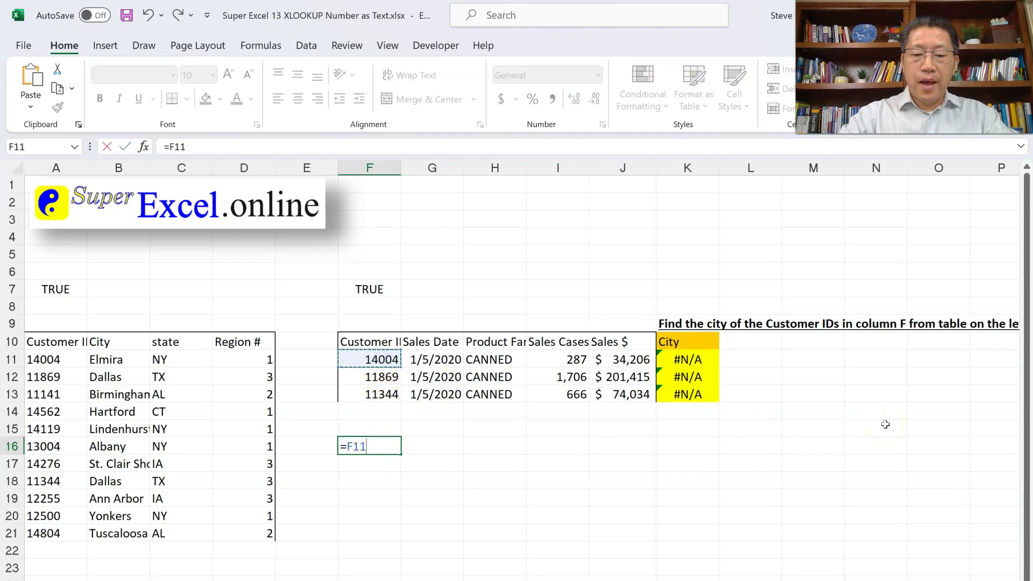
pyautogui.write('&')
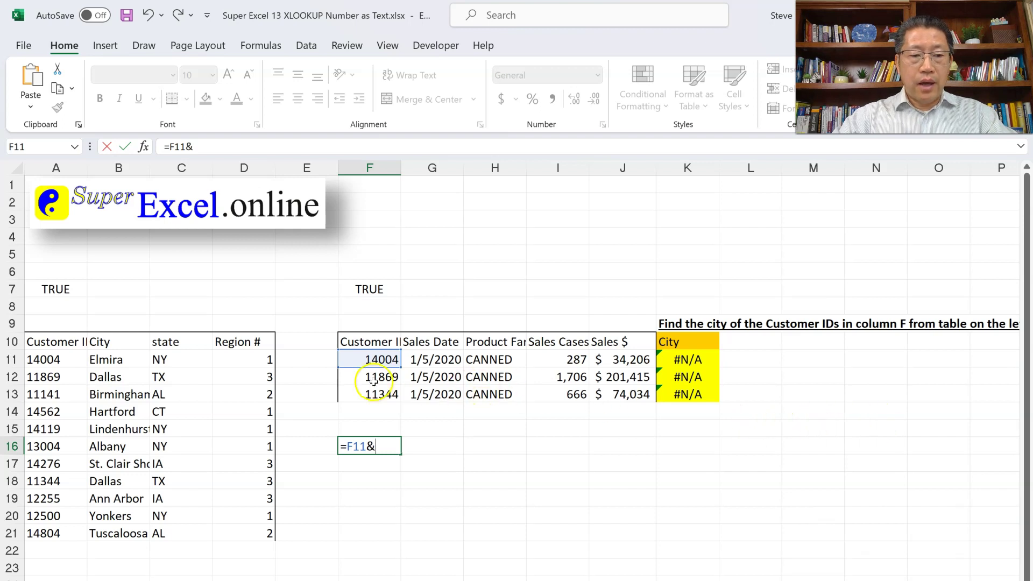
pyautogui.click(373, 377)
pyautogui.press('Return')
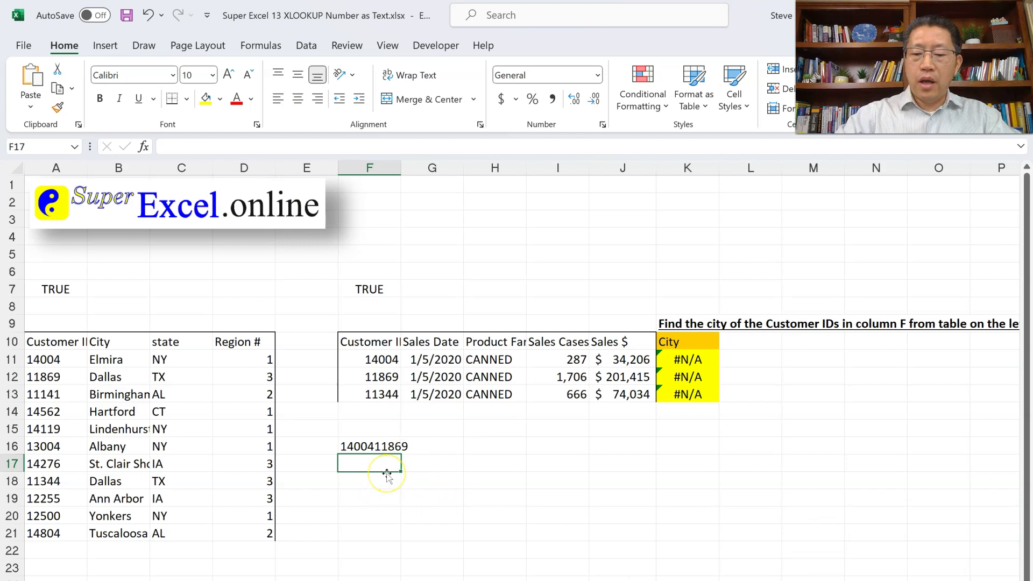
pyautogui.write('=')
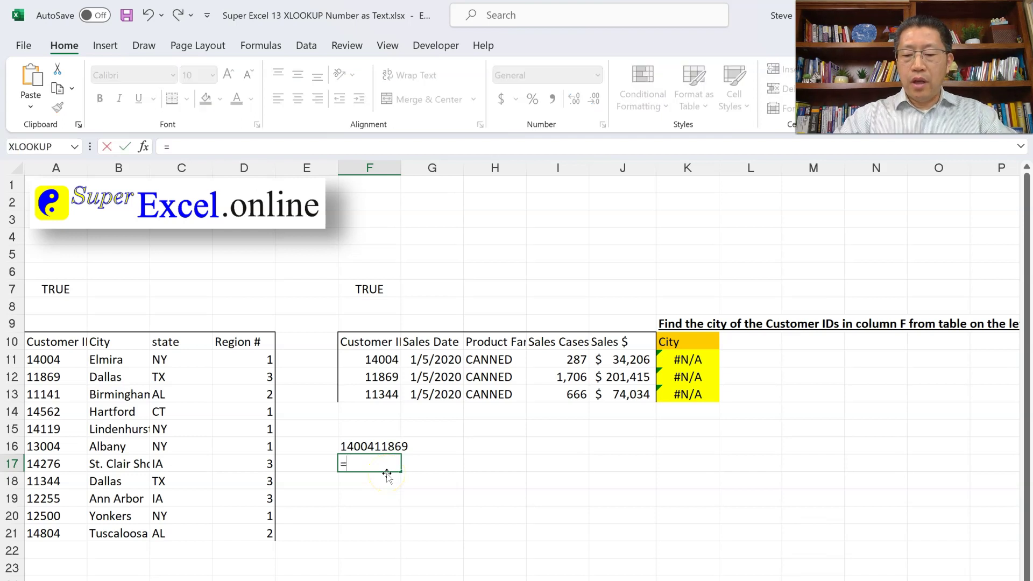
pyautogui.write('"T')
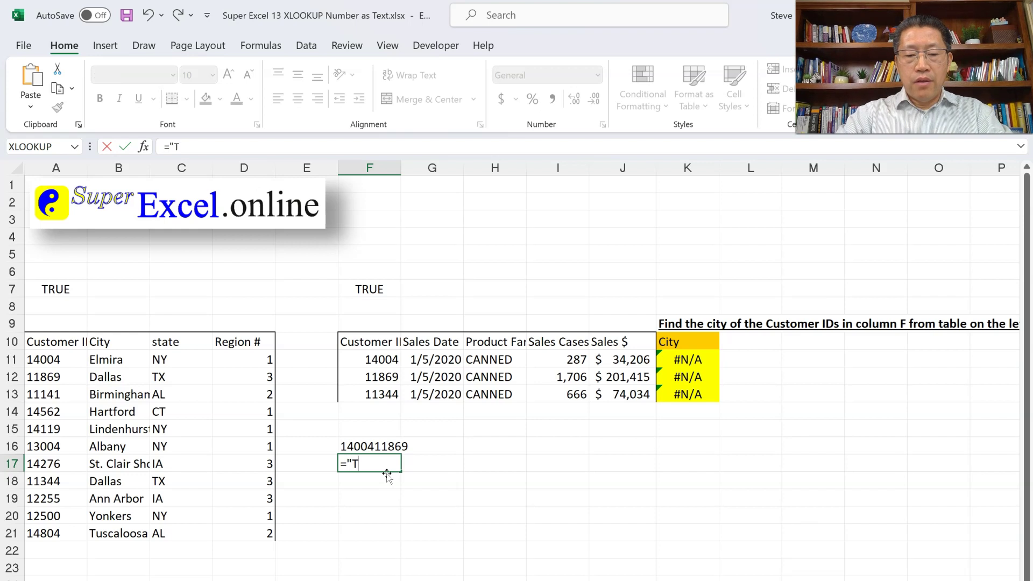
pyautogui.write('he nearest c')
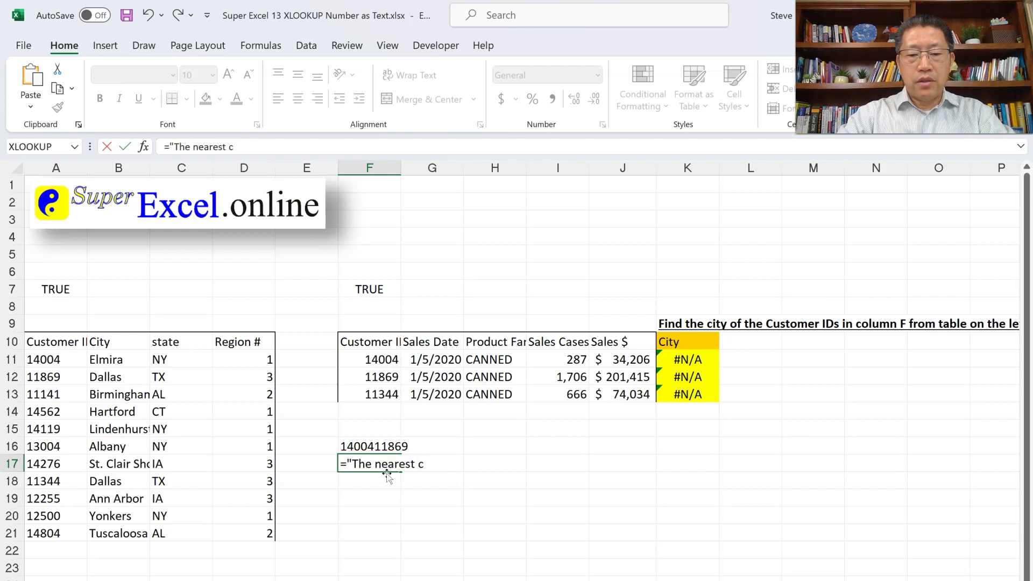
pyautogui.write('ustomer is')
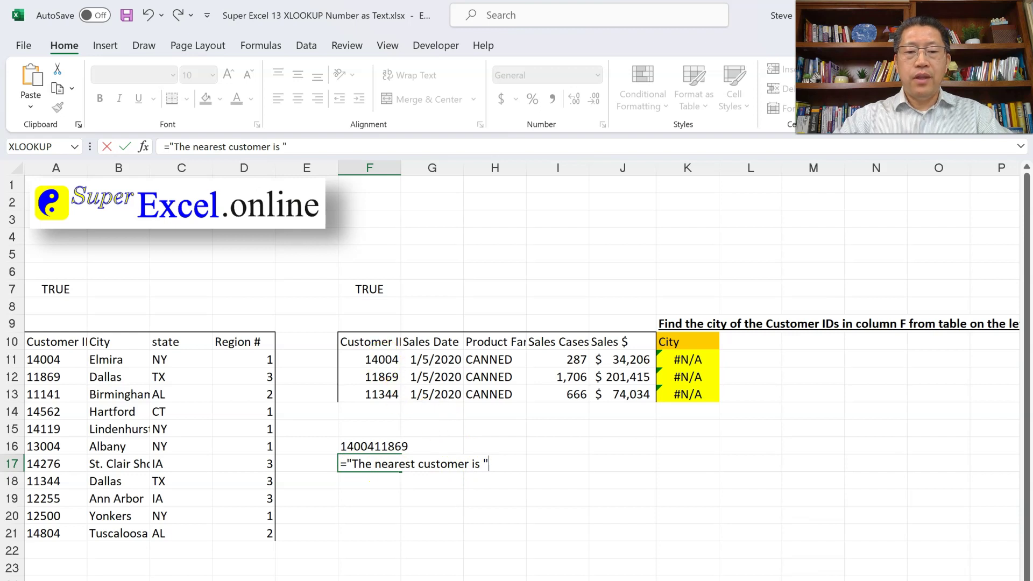
pyautogui.write('&')
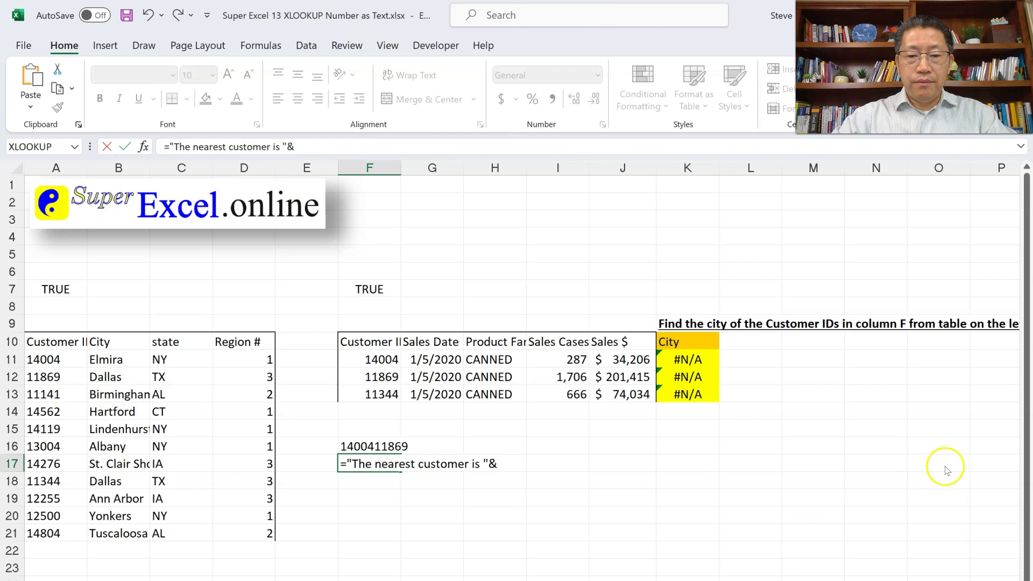
# - Enter ="The nearest customer is "&F11 in F17
pyautogui.click(369, 358)
pyautogui.press('Return')
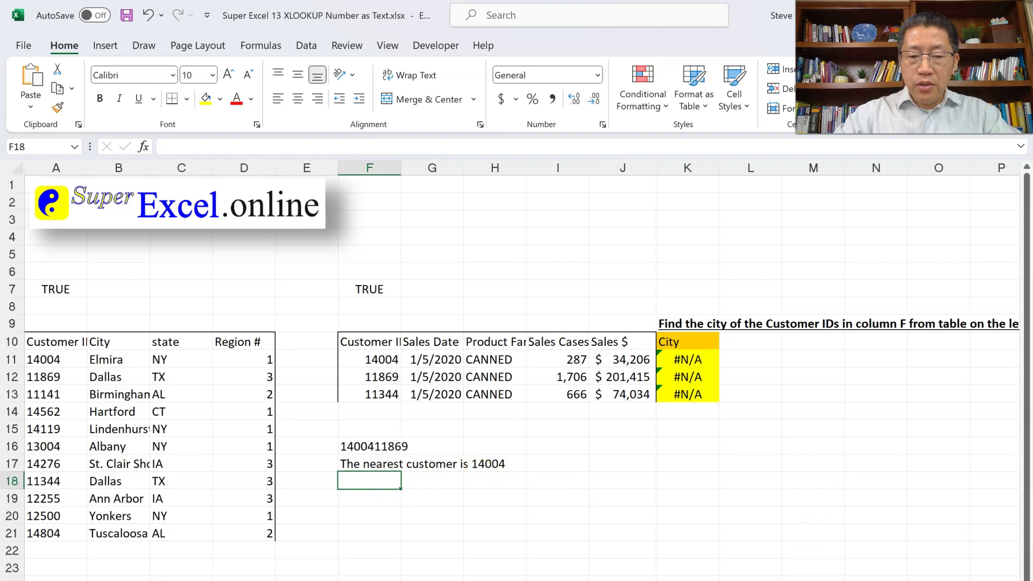
pyautogui.write('=')
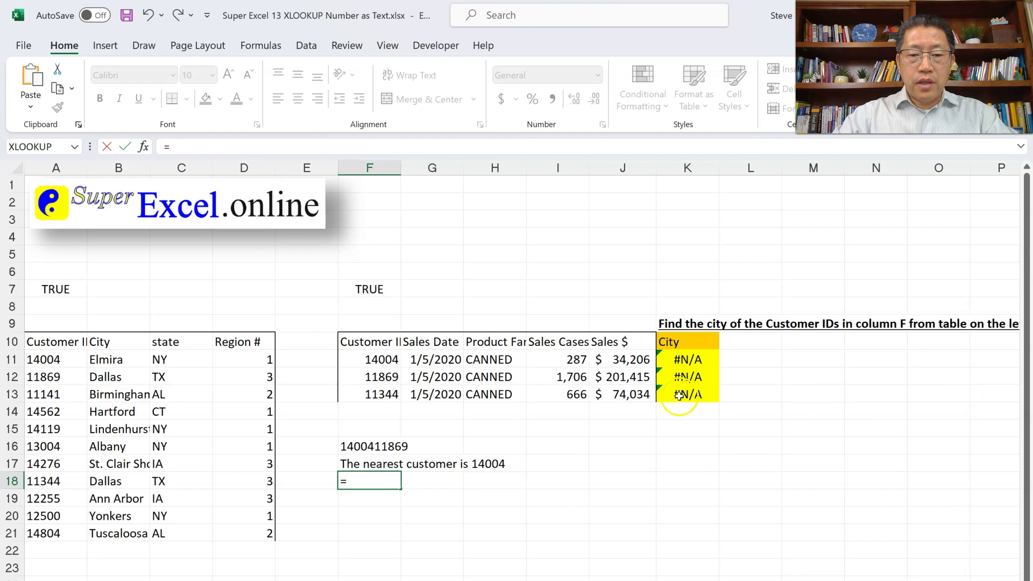
# - Enter =F11&"" in F18, then review the F16 and F18 formulas unchanged
pyautogui.click(382, 359)
pyautogui.write('&')
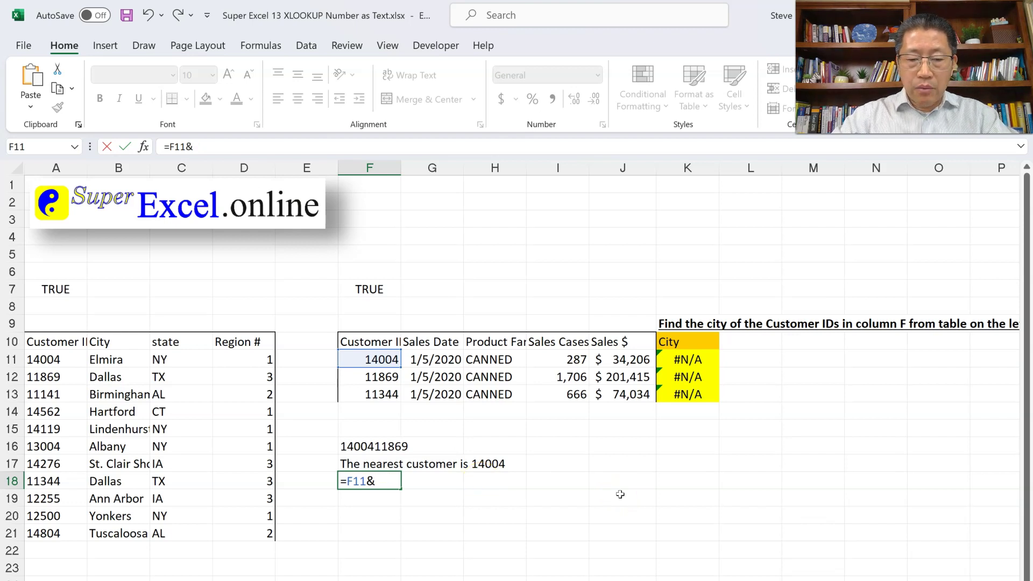
pyautogui.write('"')
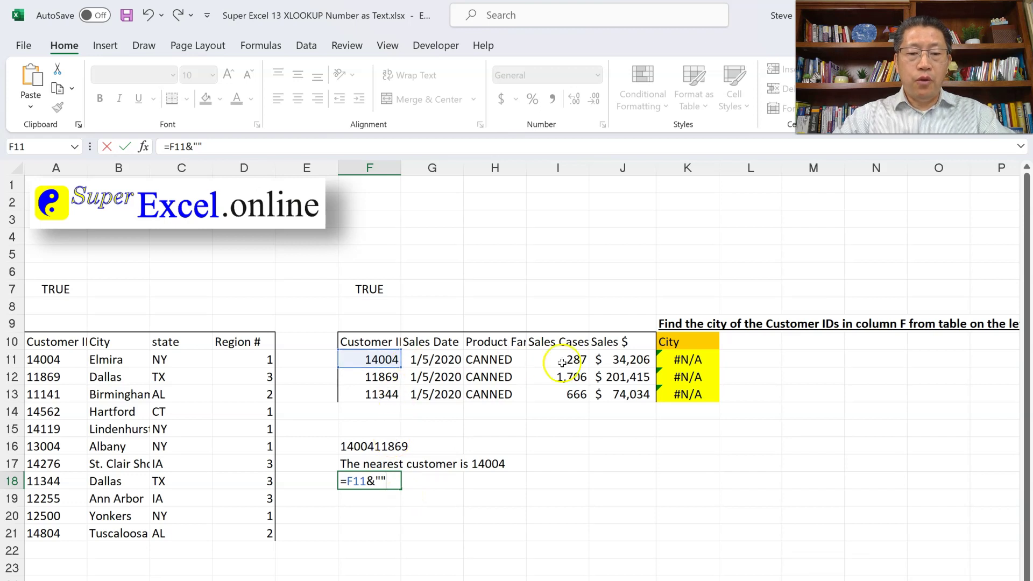
pyautogui.press('Return')
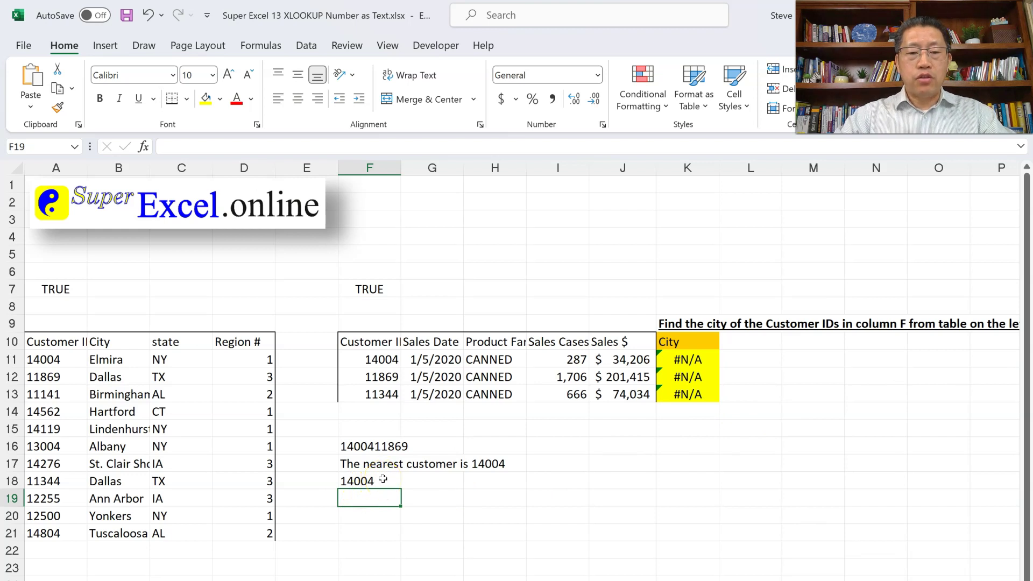
pyautogui.doubleClick(384, 446)
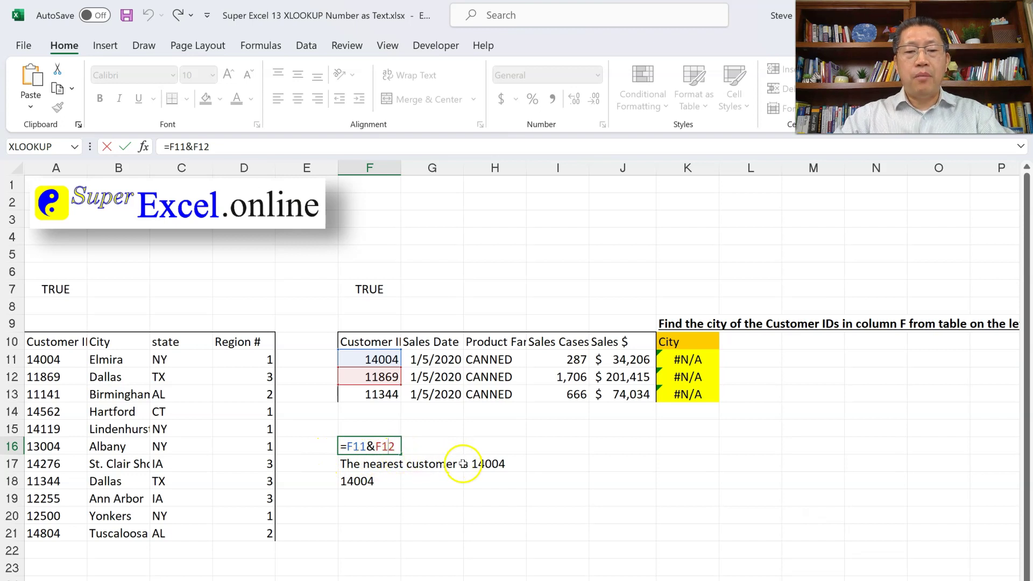
pyautogui.hotkey('ctrl', 'Return')
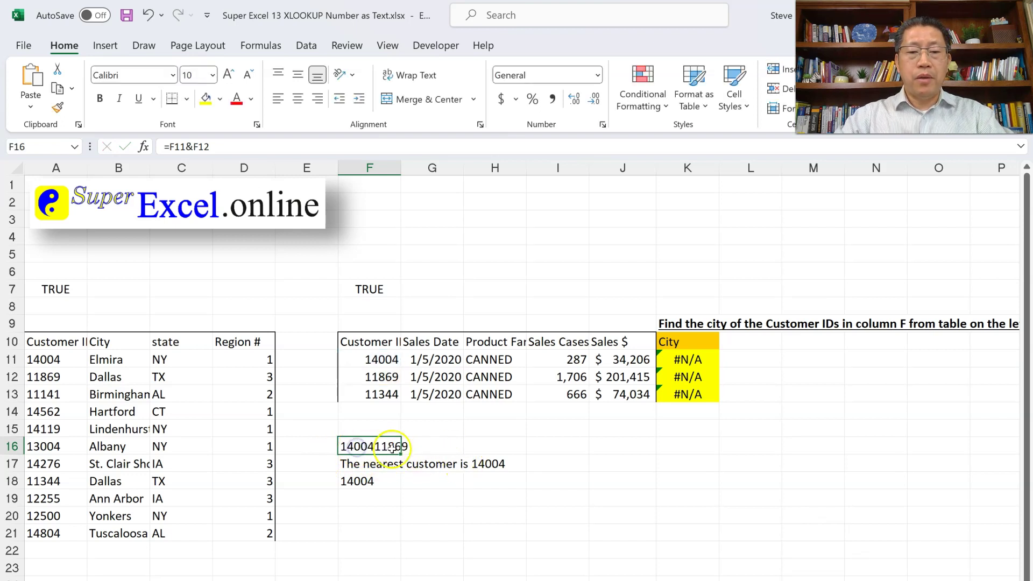
pyautogui.doubleClick(383, 480)
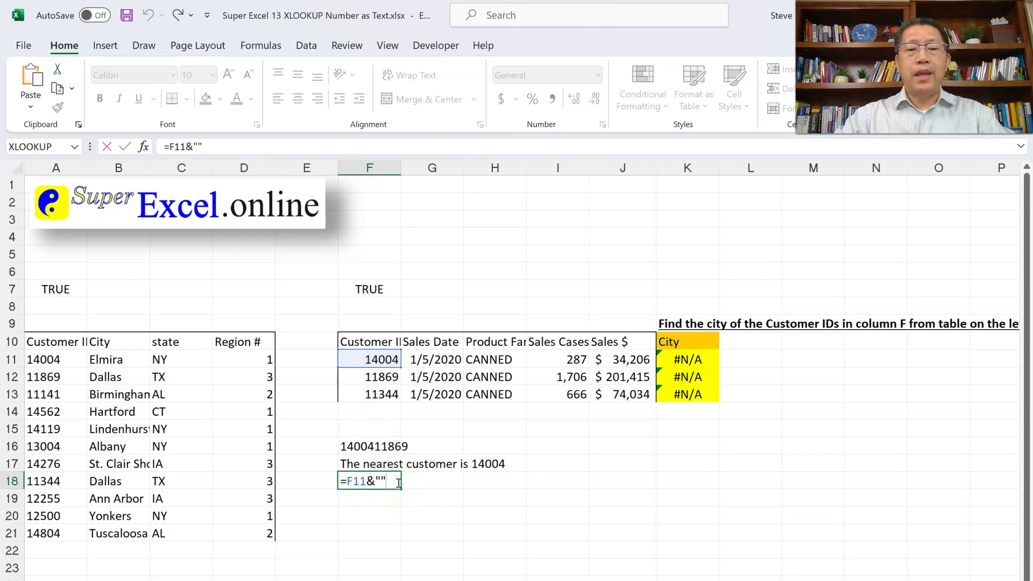
pyautogui.press('Return')
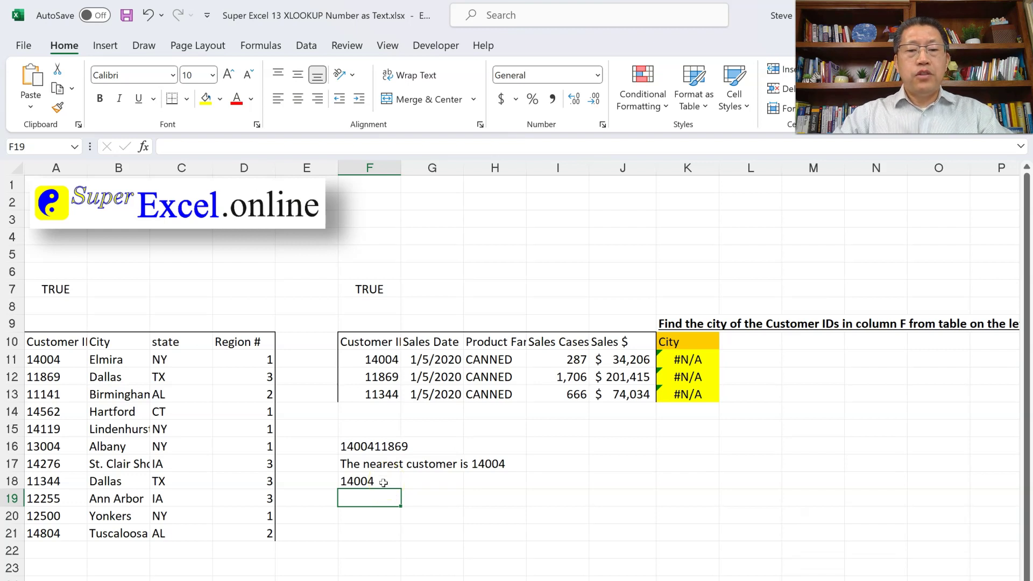
# - Append &"" after F11 in the K11 XLOOKUP so it returns Elmira
pyautogui.click(686, 360)
pyautogui.doubleClick(685, 360)
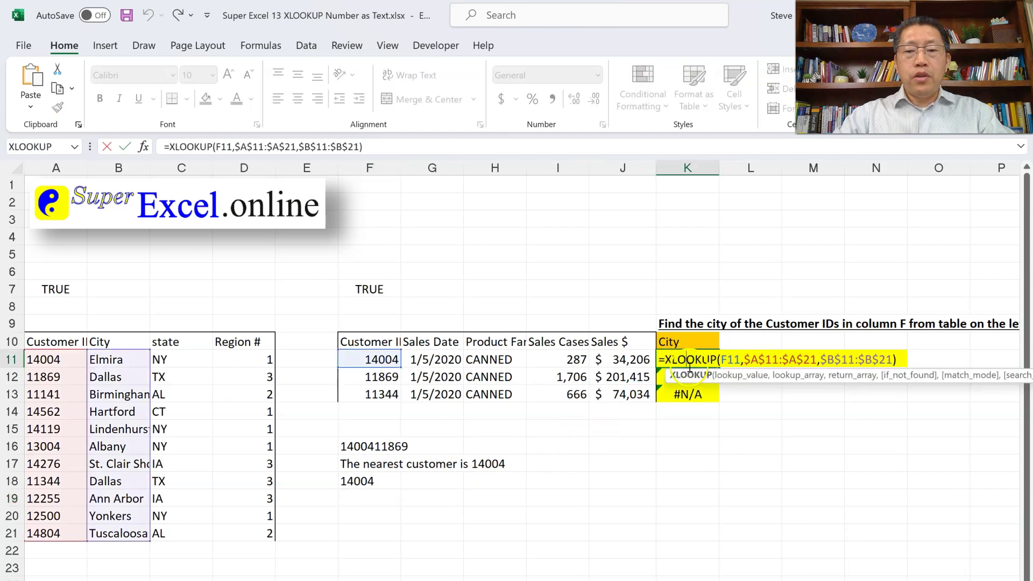
pyautogui.moveTo(721, 360); pyautogui.dragTo(737, 359)
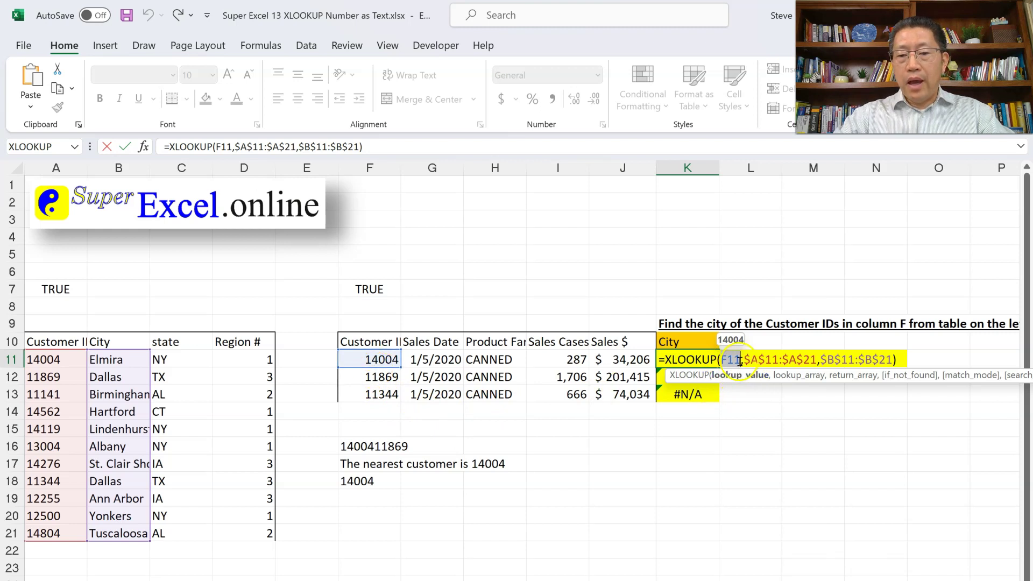
pyautogui.click(738, 359)
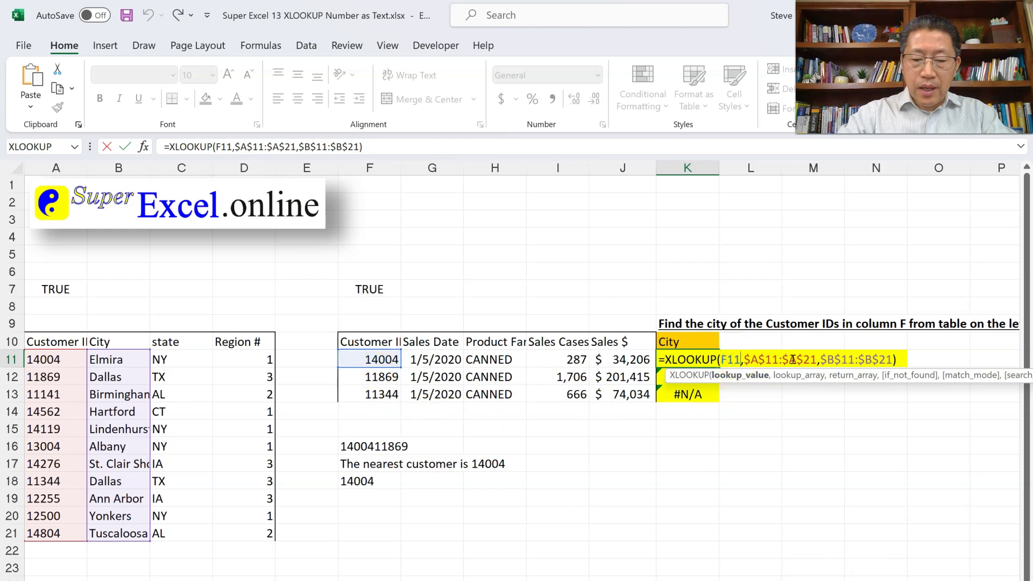
pyautogui.write('&"')
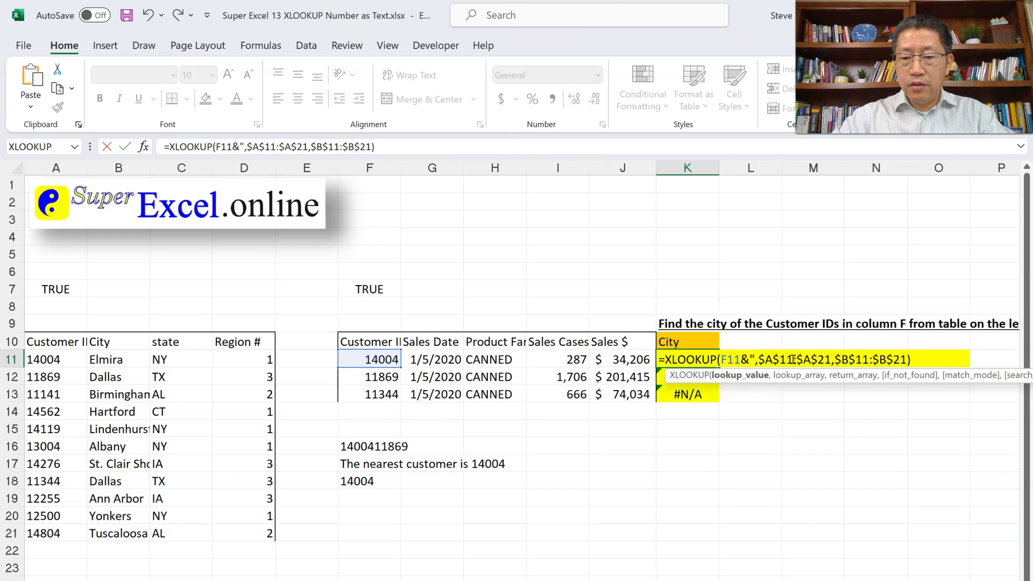
pyautogui.write('"')
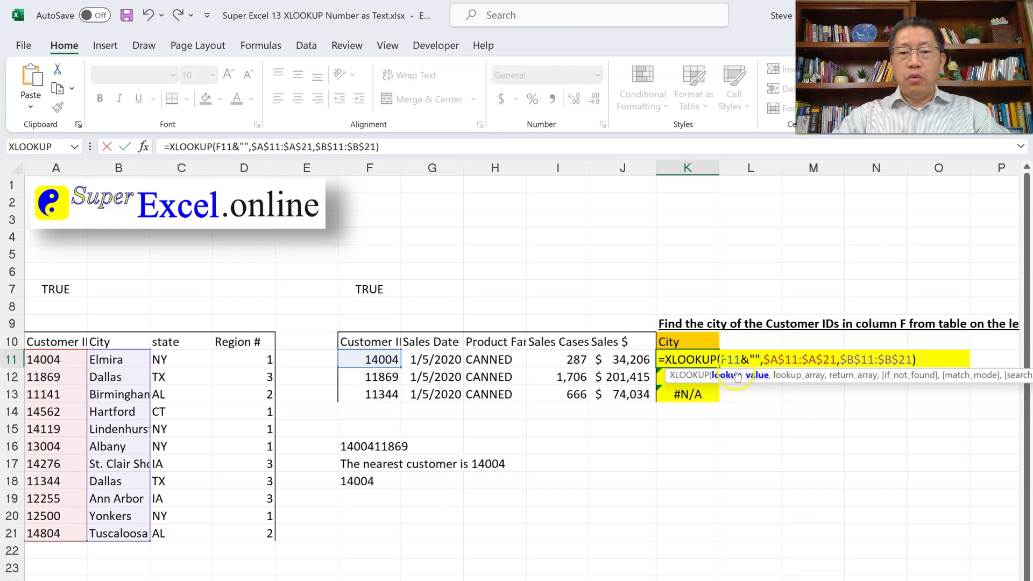
pyautogui.moveTo(725, 359); pyautogui.dragTo(756, 359)
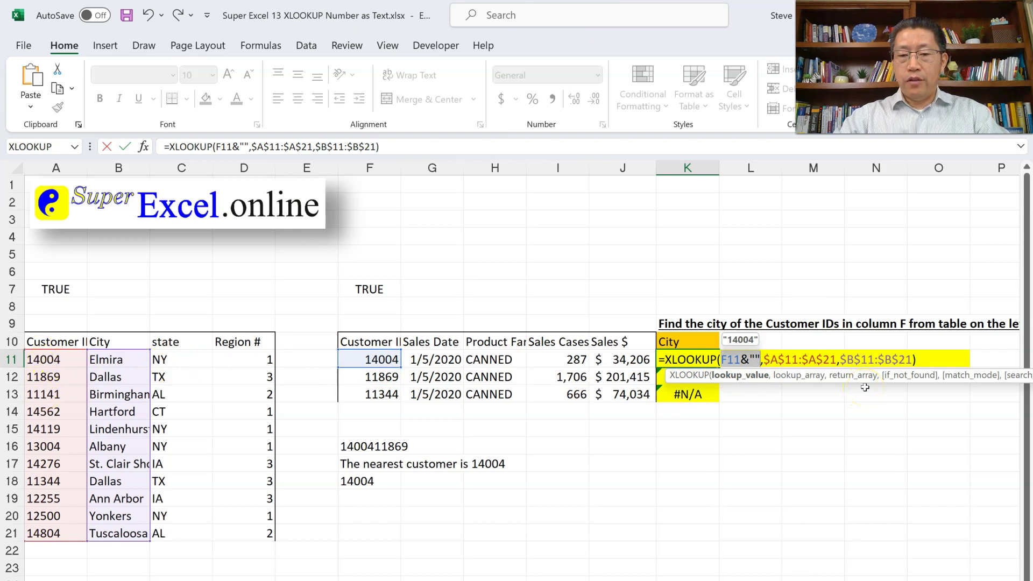
pyautogui.press('Return')
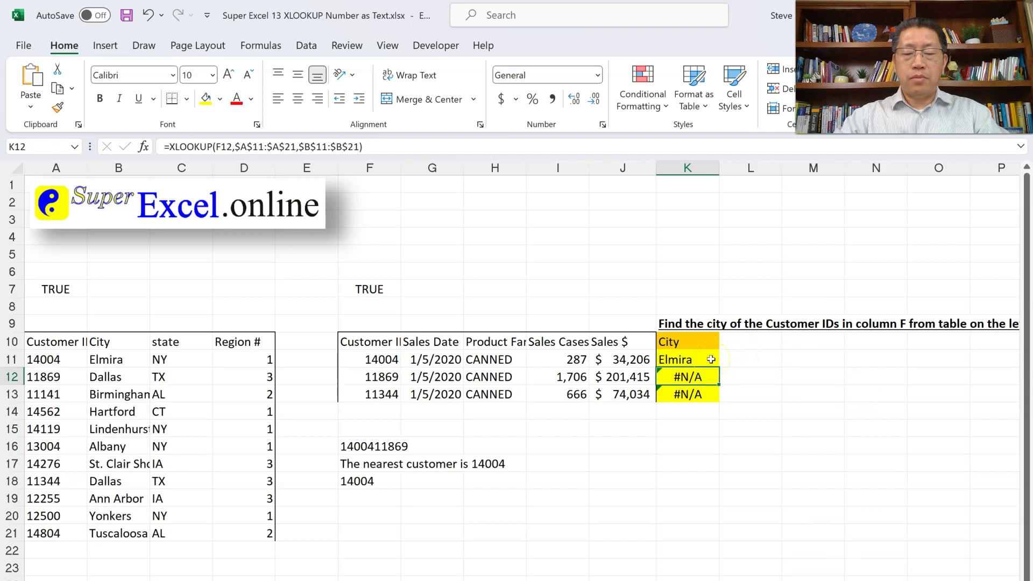
# - Fill K11's lookup down to K13 (Elmira, Dallas, Dallas) and reopen K11's formula
pyautogui.click(711, 360)
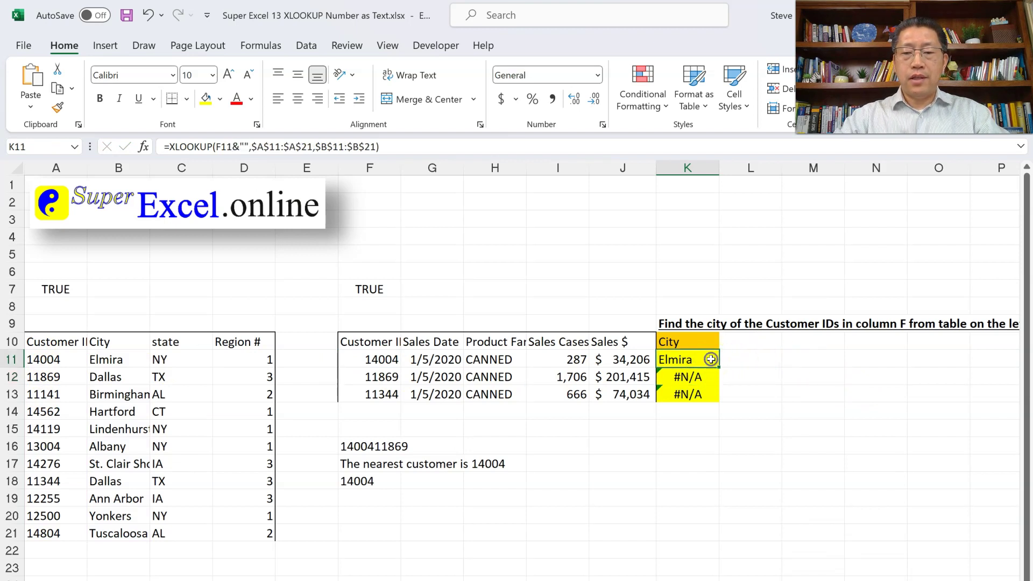
pyautogui.doubleClick(715, 389)
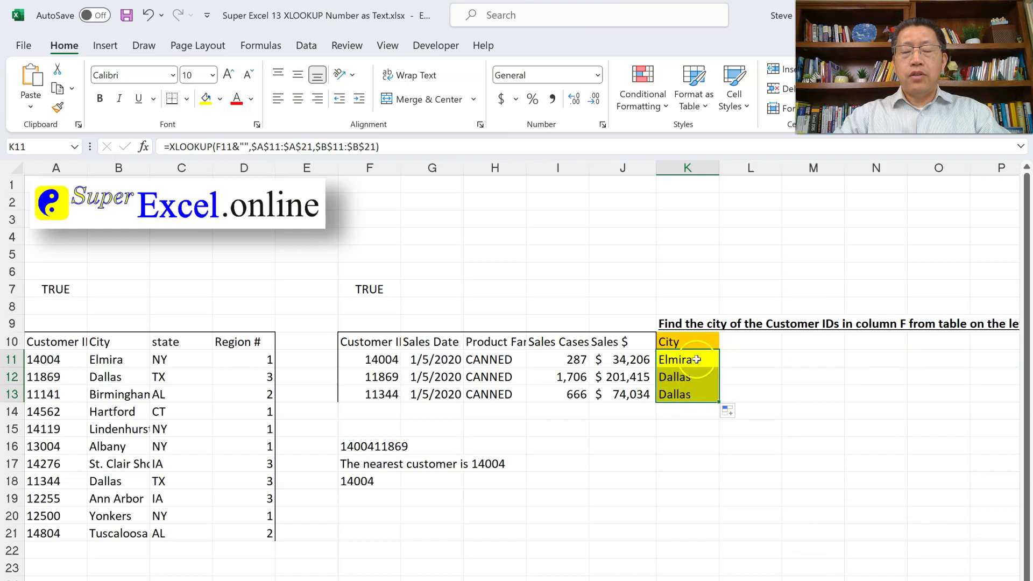
pyautogui.click(687, 360)
pyautogui.doubleClick(686, 360)
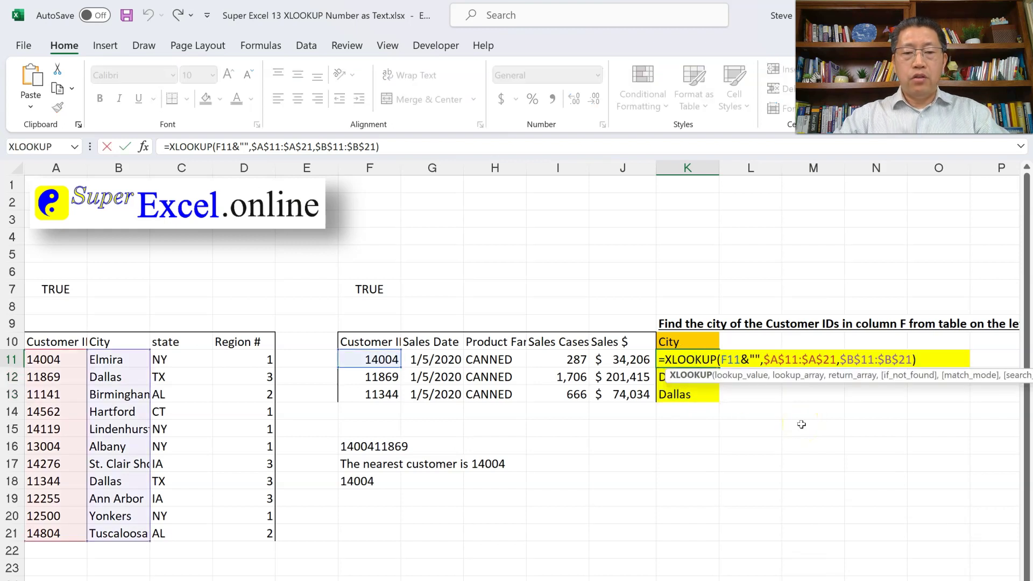